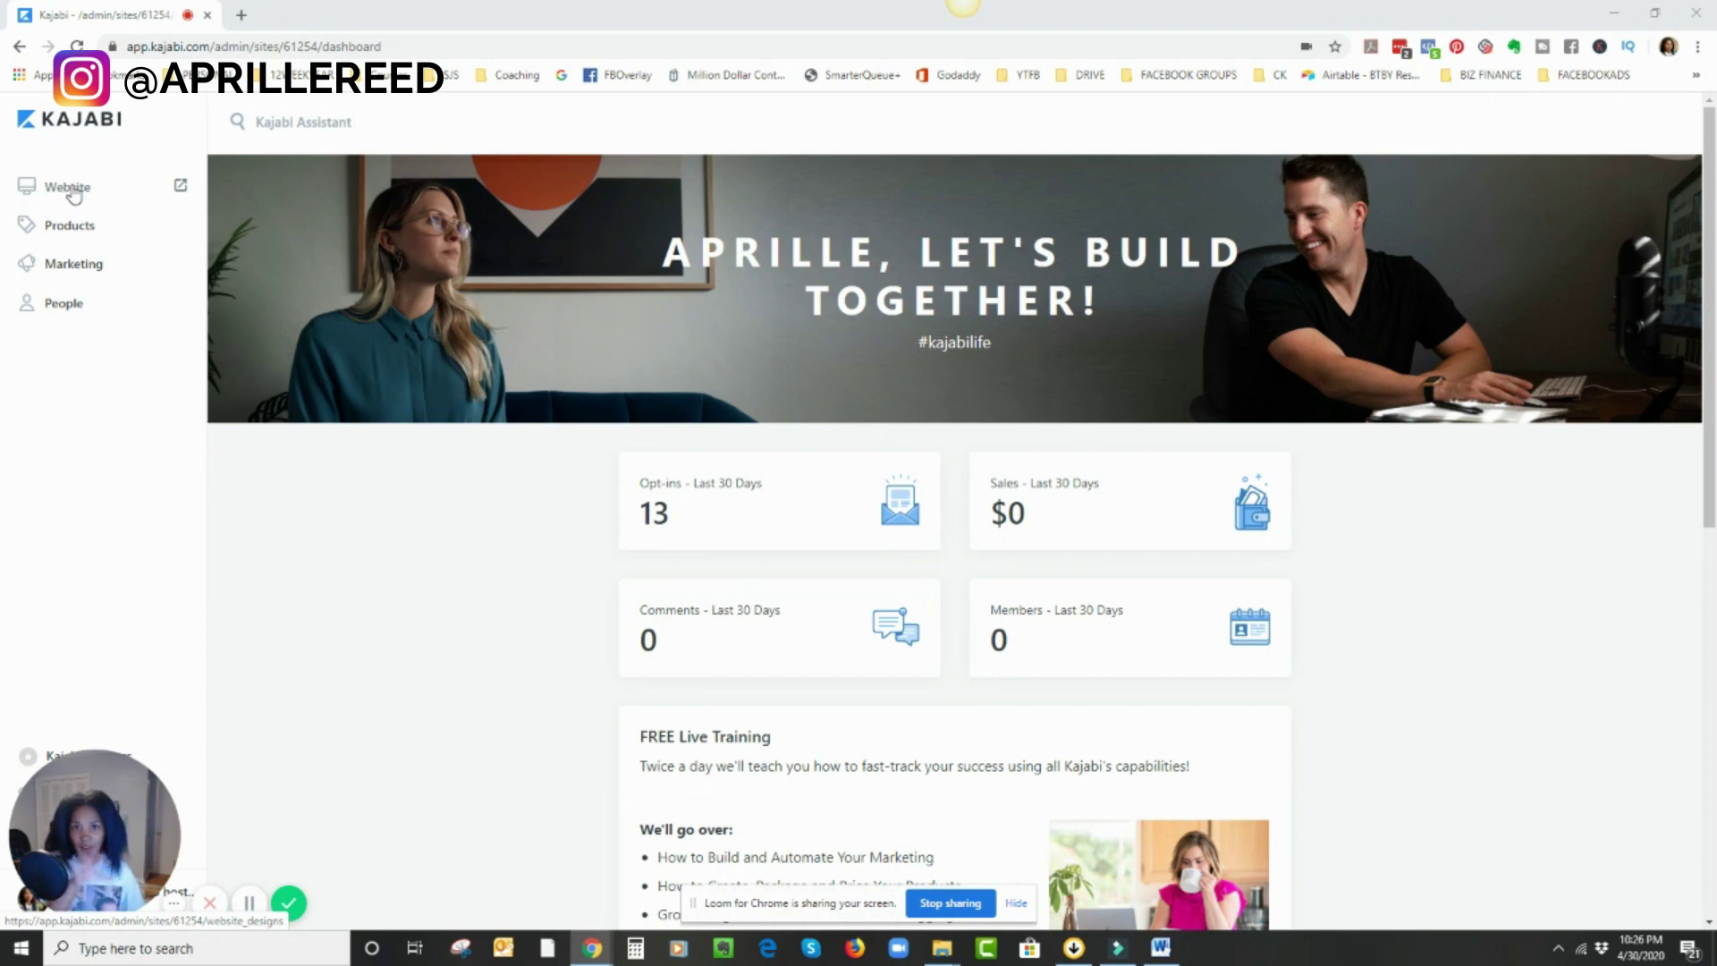
- Start a new page under Website > Pages and scroll the template gallery to Danke
left_click(70, 189)
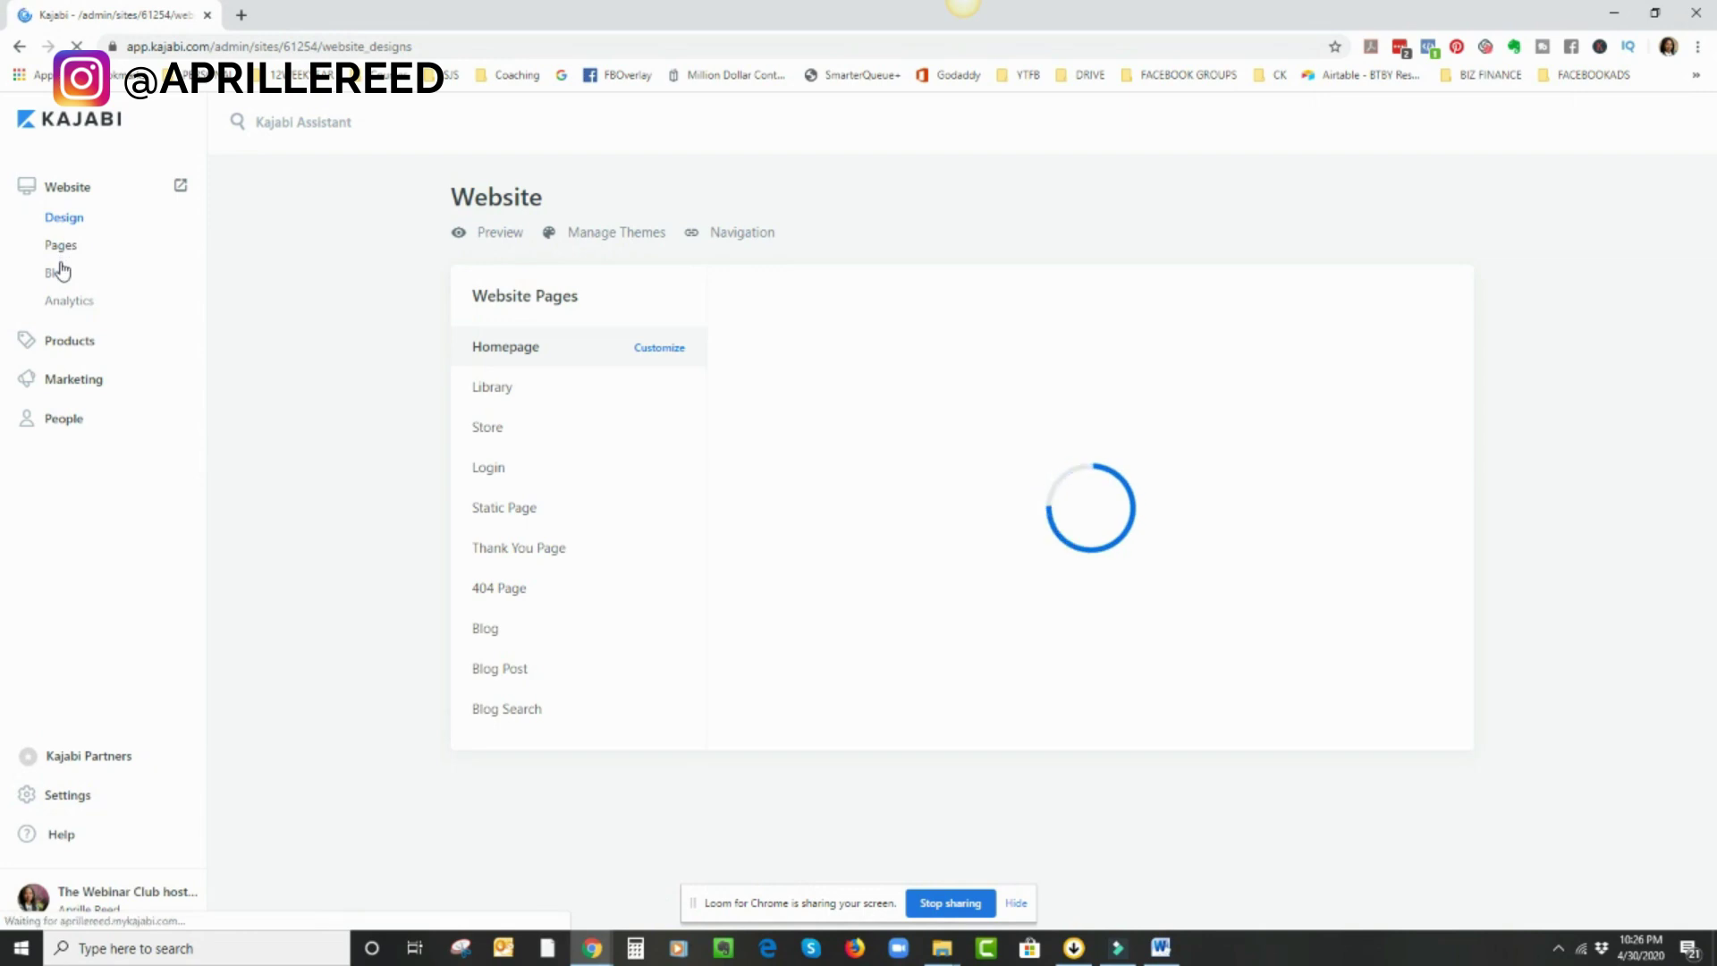
left_click(60, 246)
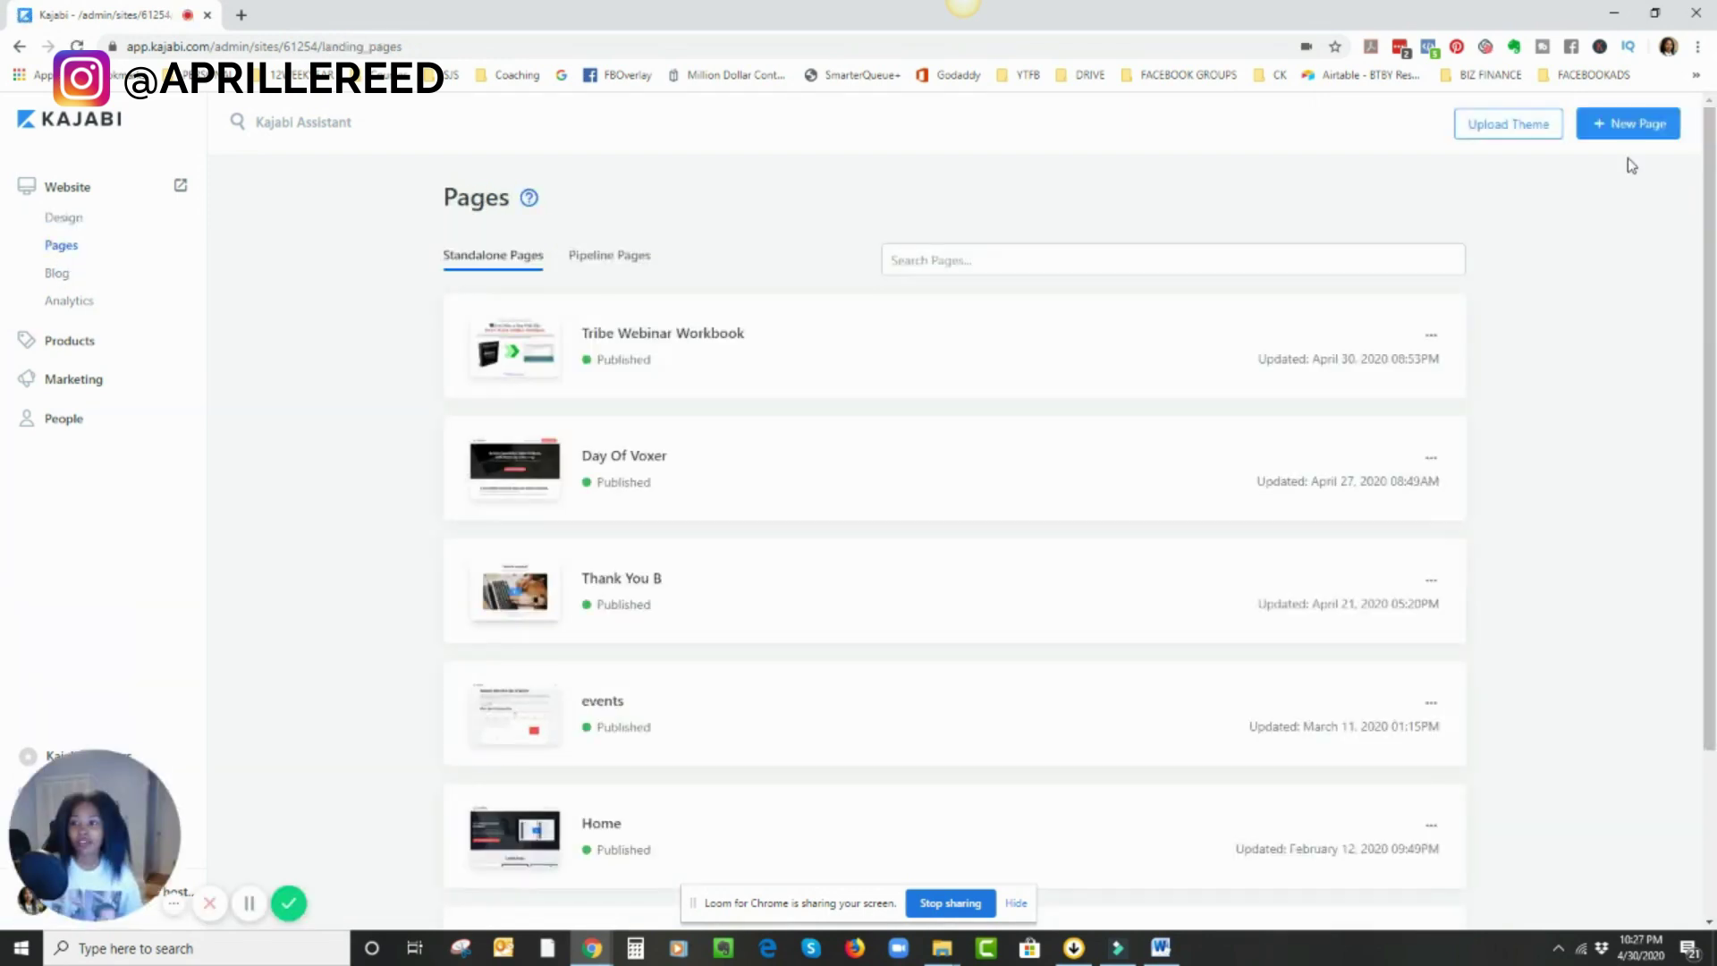
left_click(1641, 130)
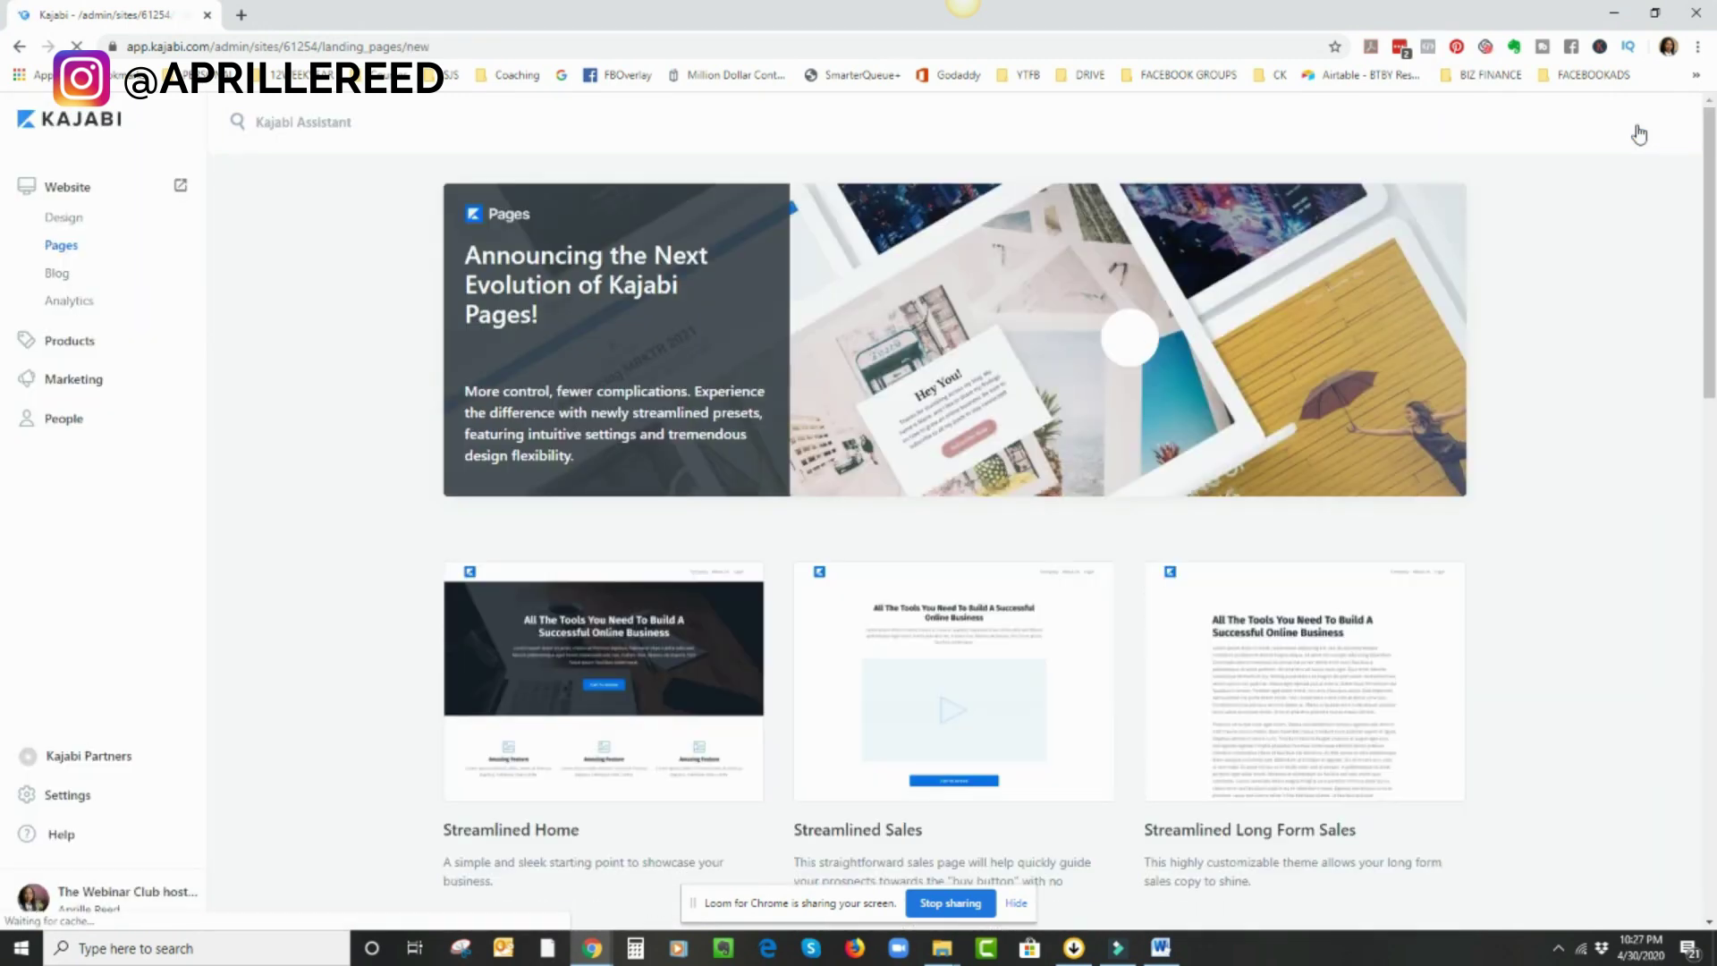
scroll(789, 469, "down", 6)
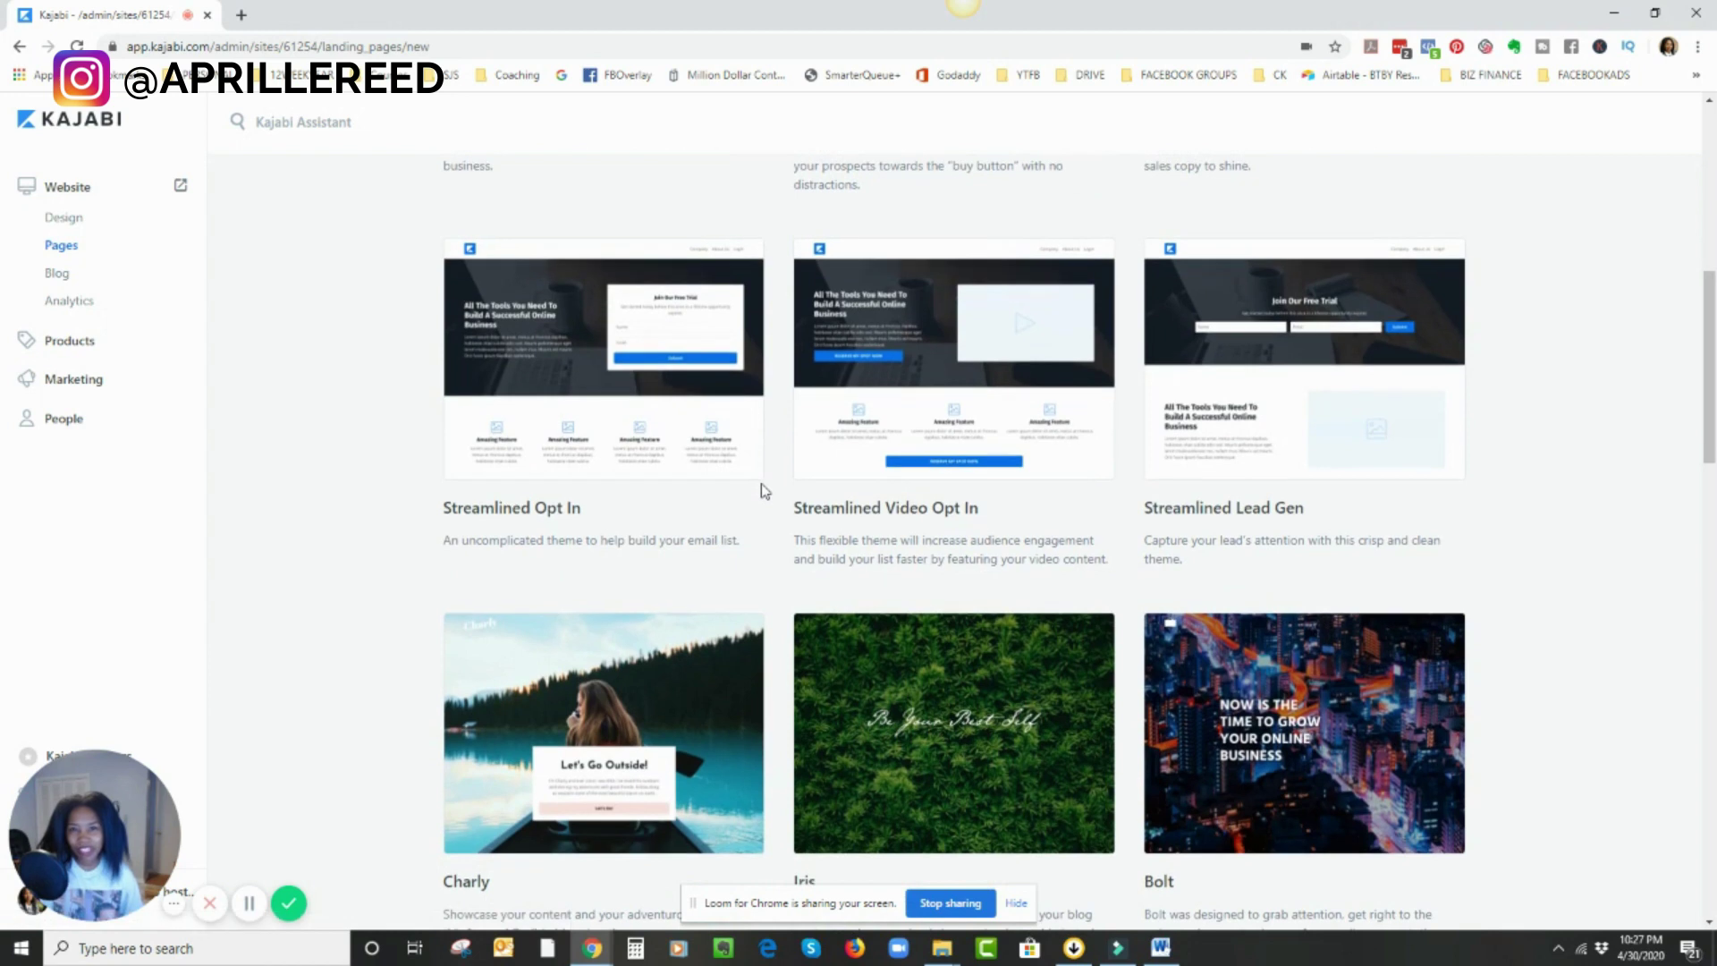
scroll(764, 490, "down", 8)
scroll(758, 521, "down", 5)
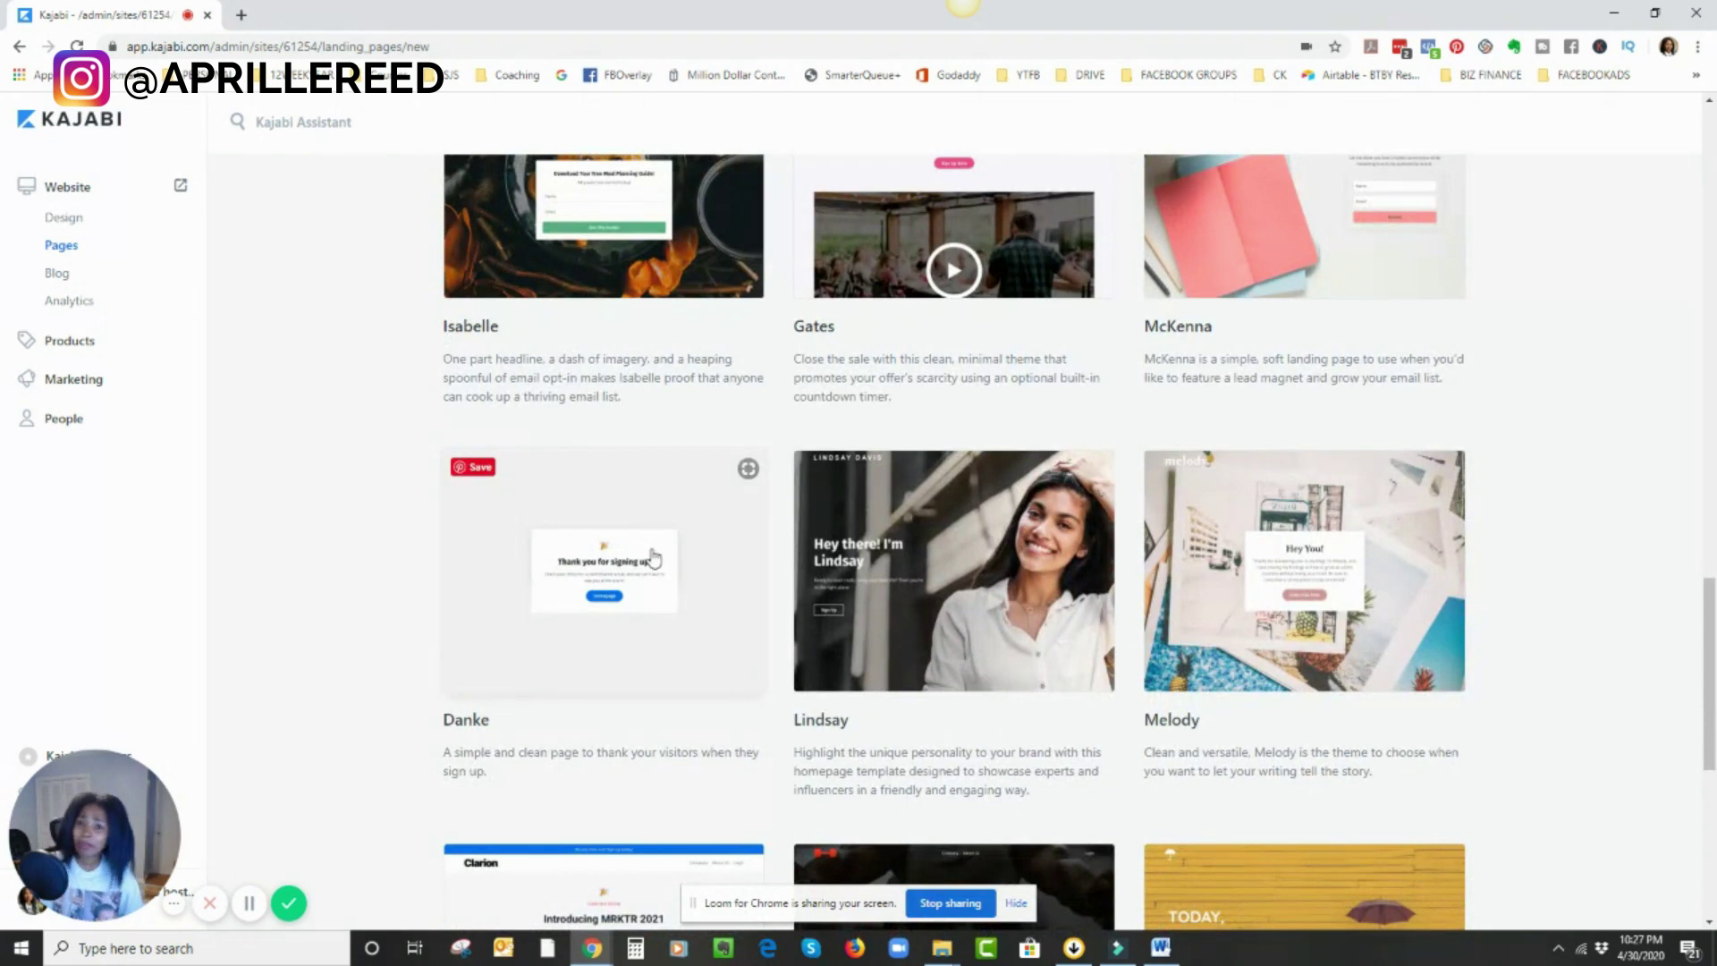
- Choose the Danke thank-you template and create the page titled 'Webinar Club Waitlist'
left_click(653, 553)
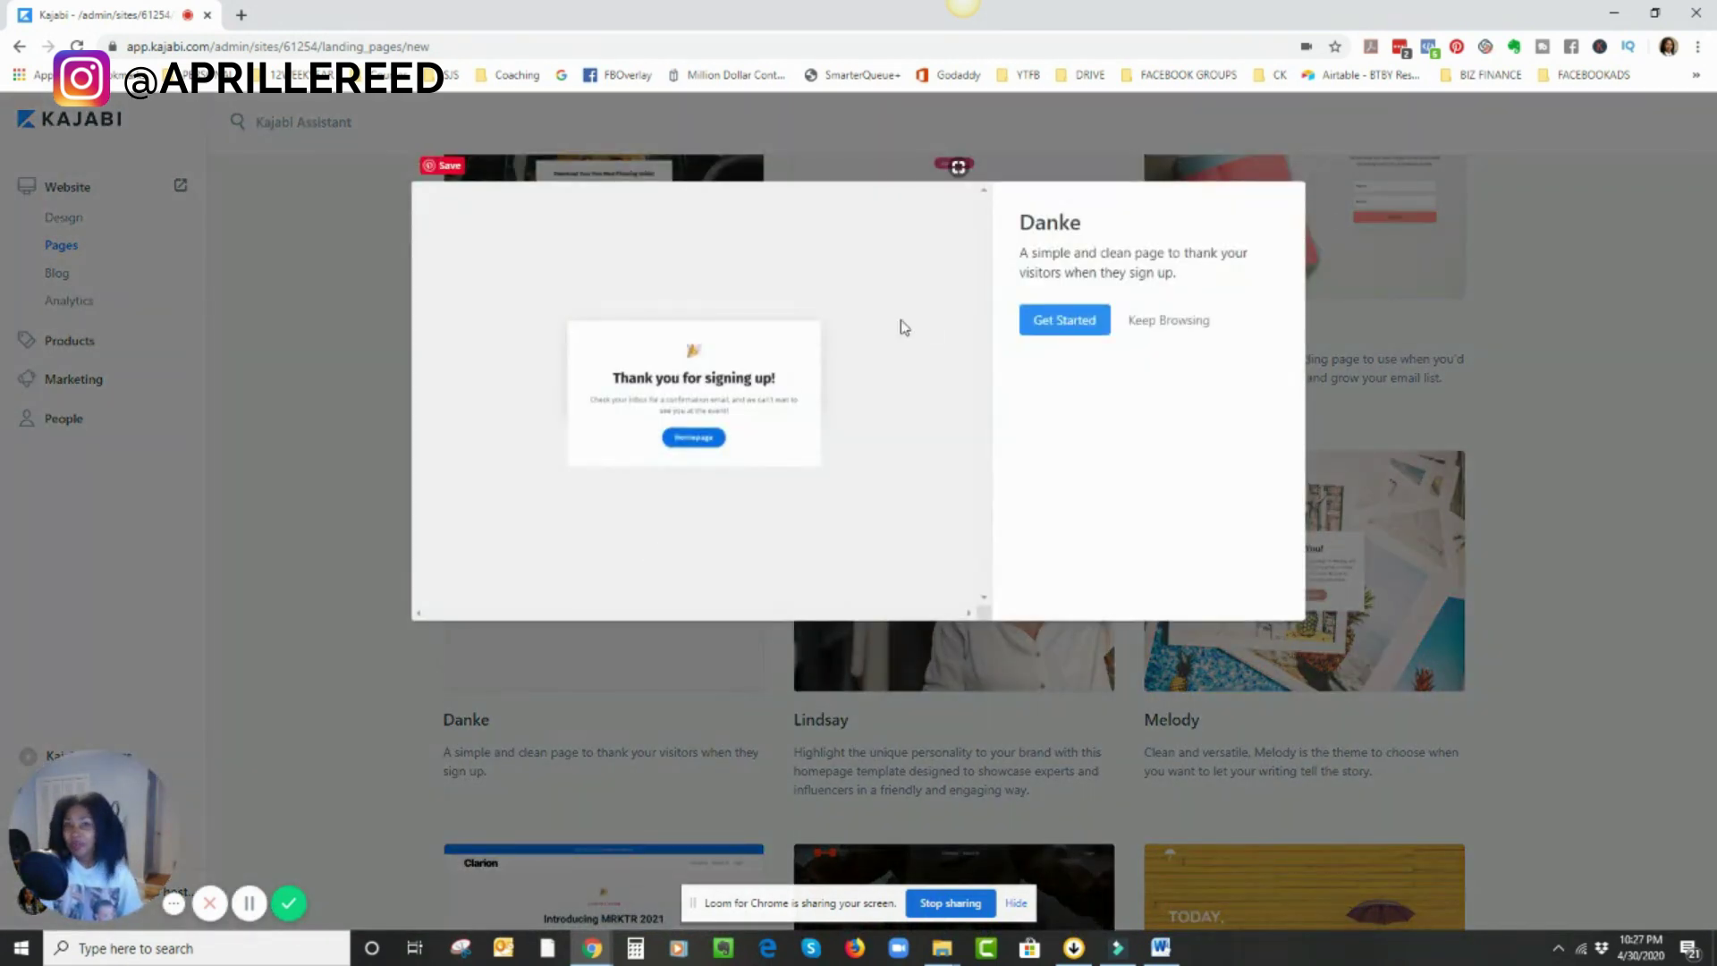
left_click(1057, 328)
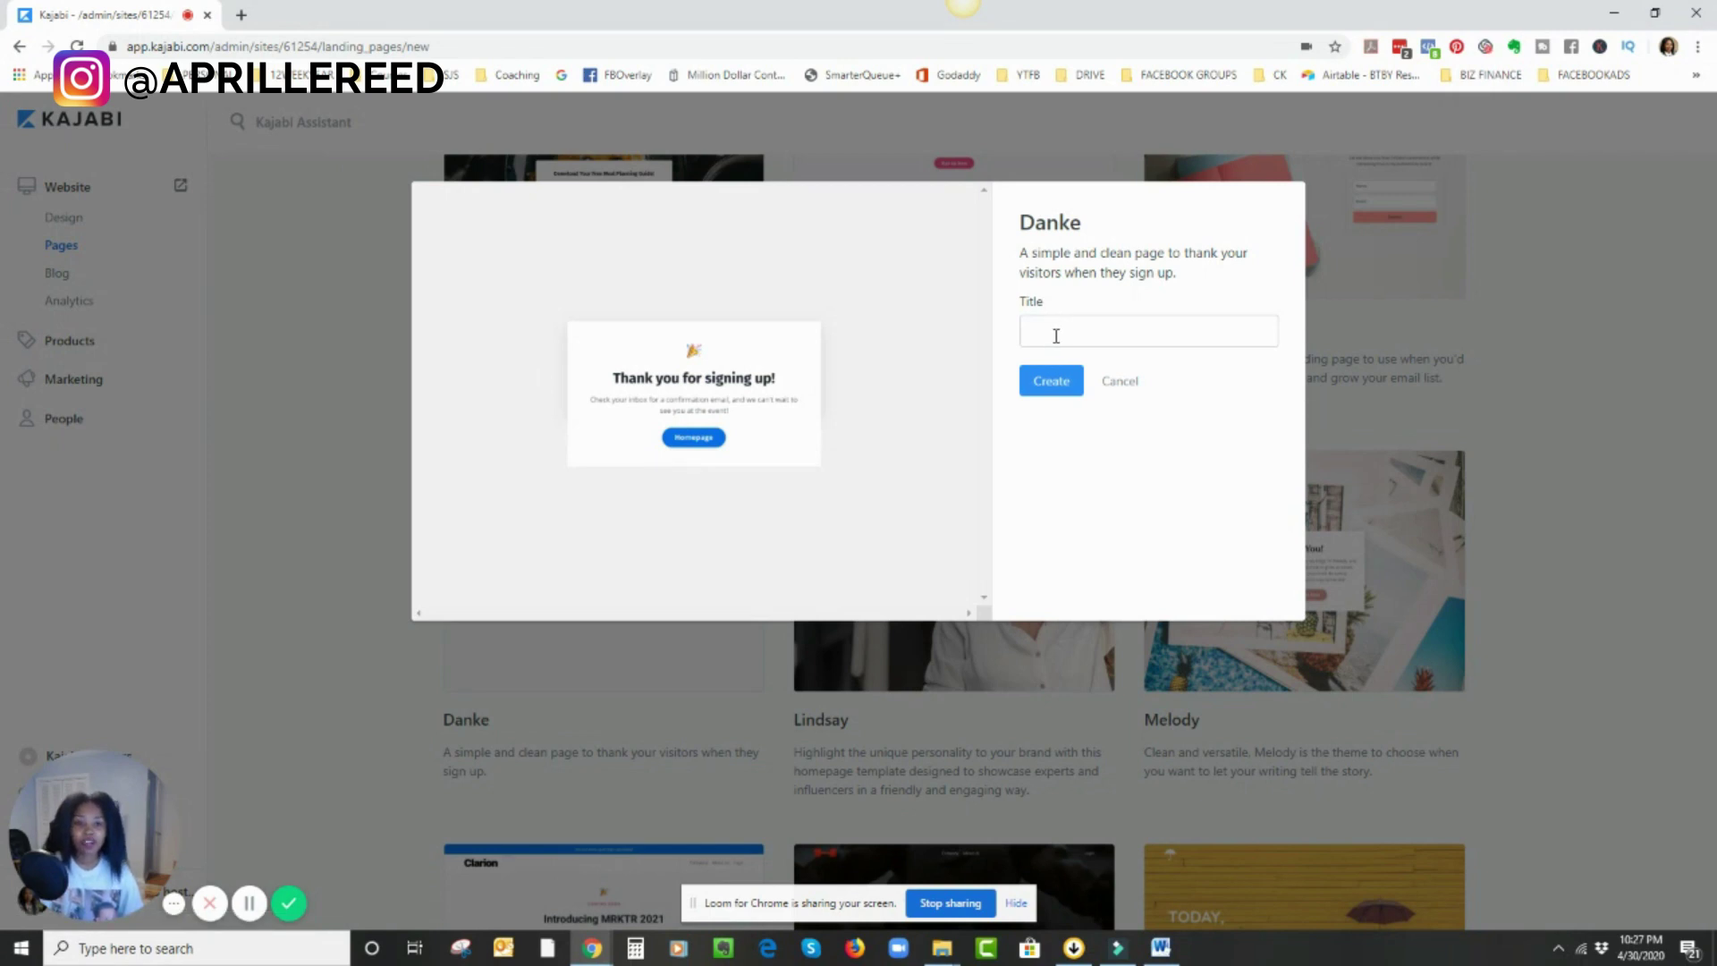
left_click(1057, 336)
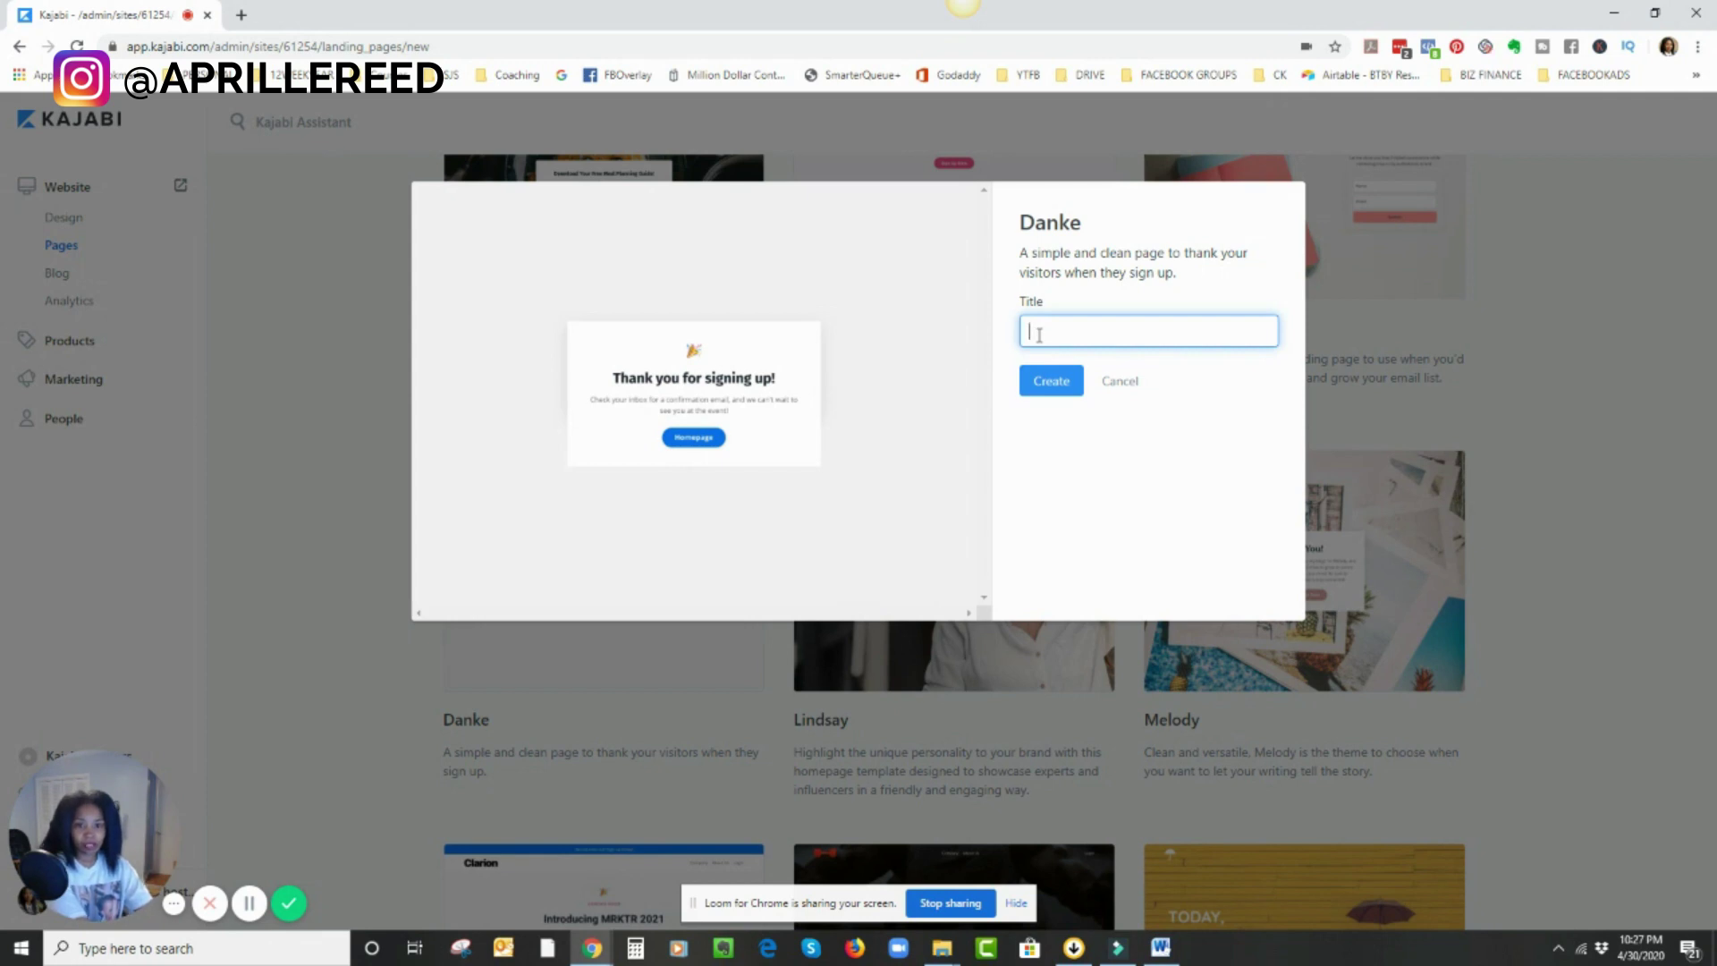
type("binar Club Waitlist")
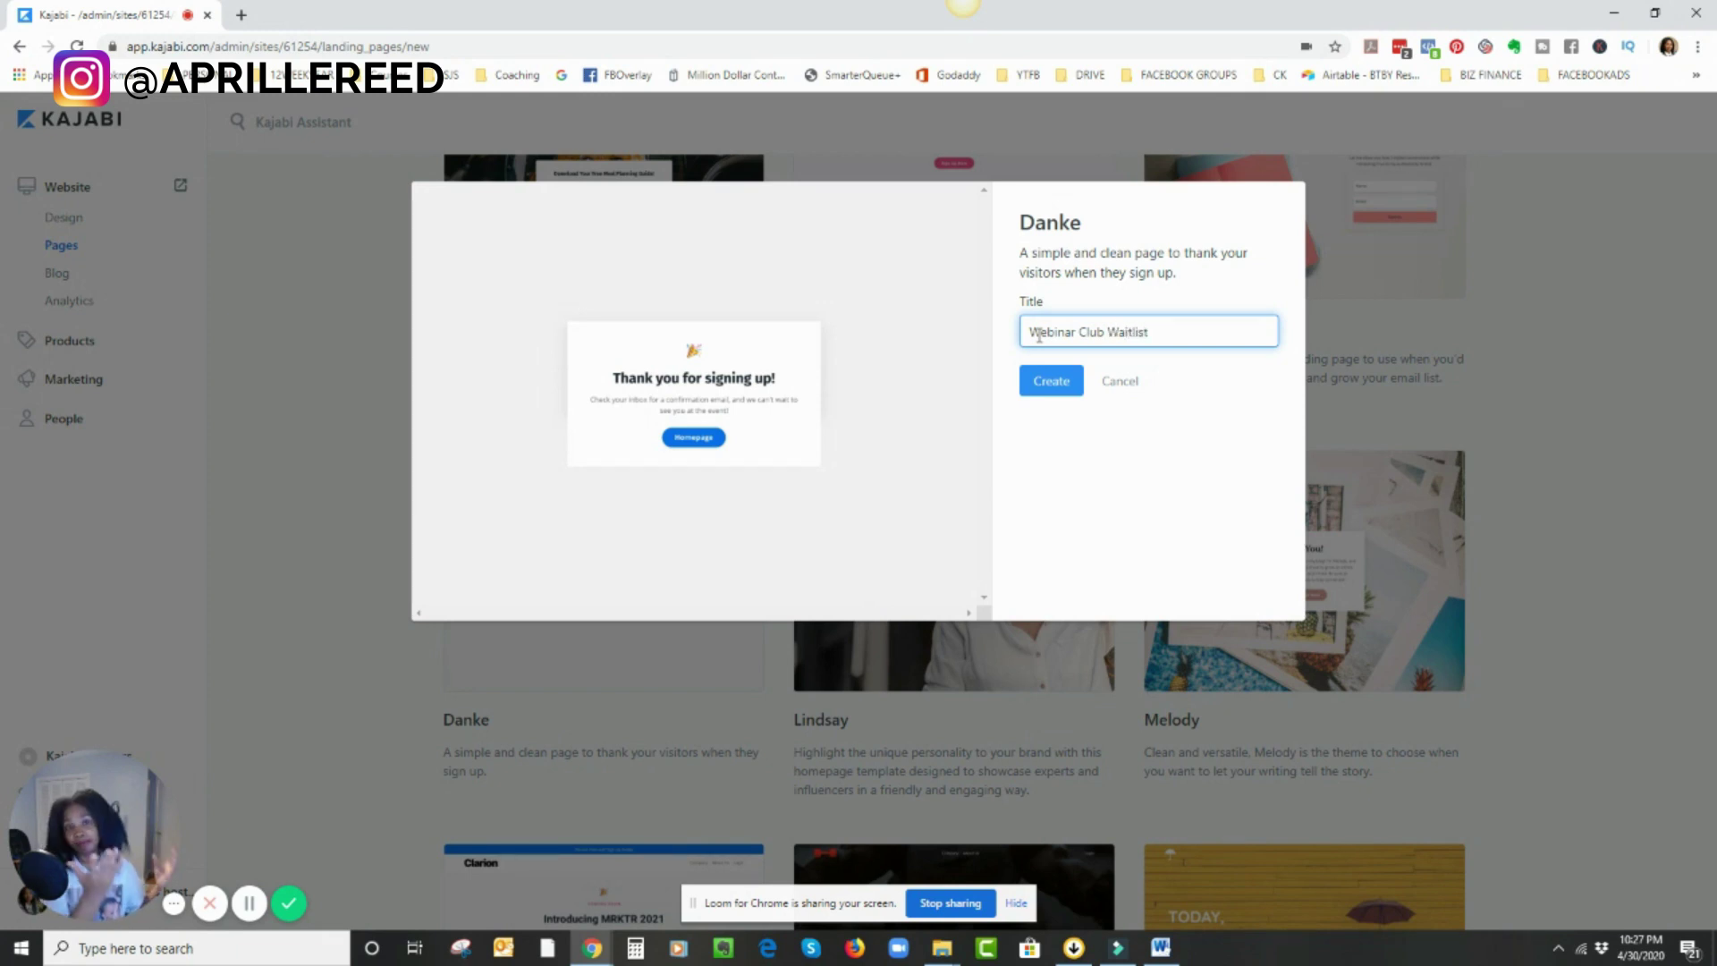
left_click(1050, 380)
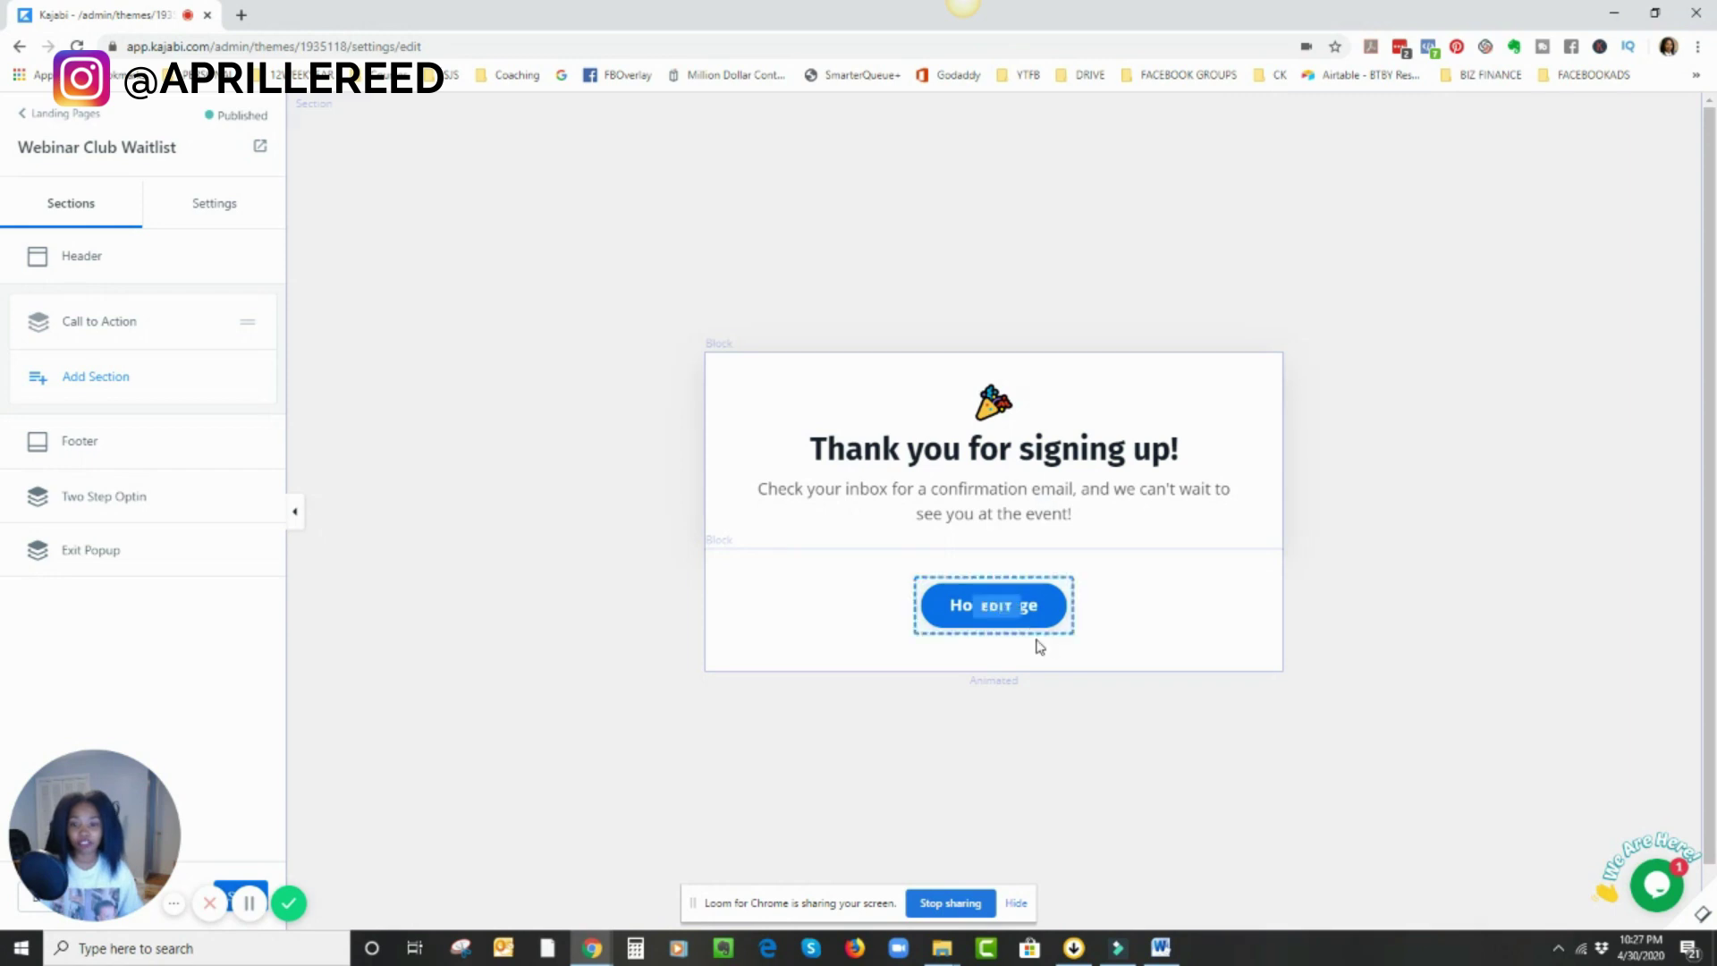
- Delete the Homepage button block from its settings sidebar
left_click(850, 602)
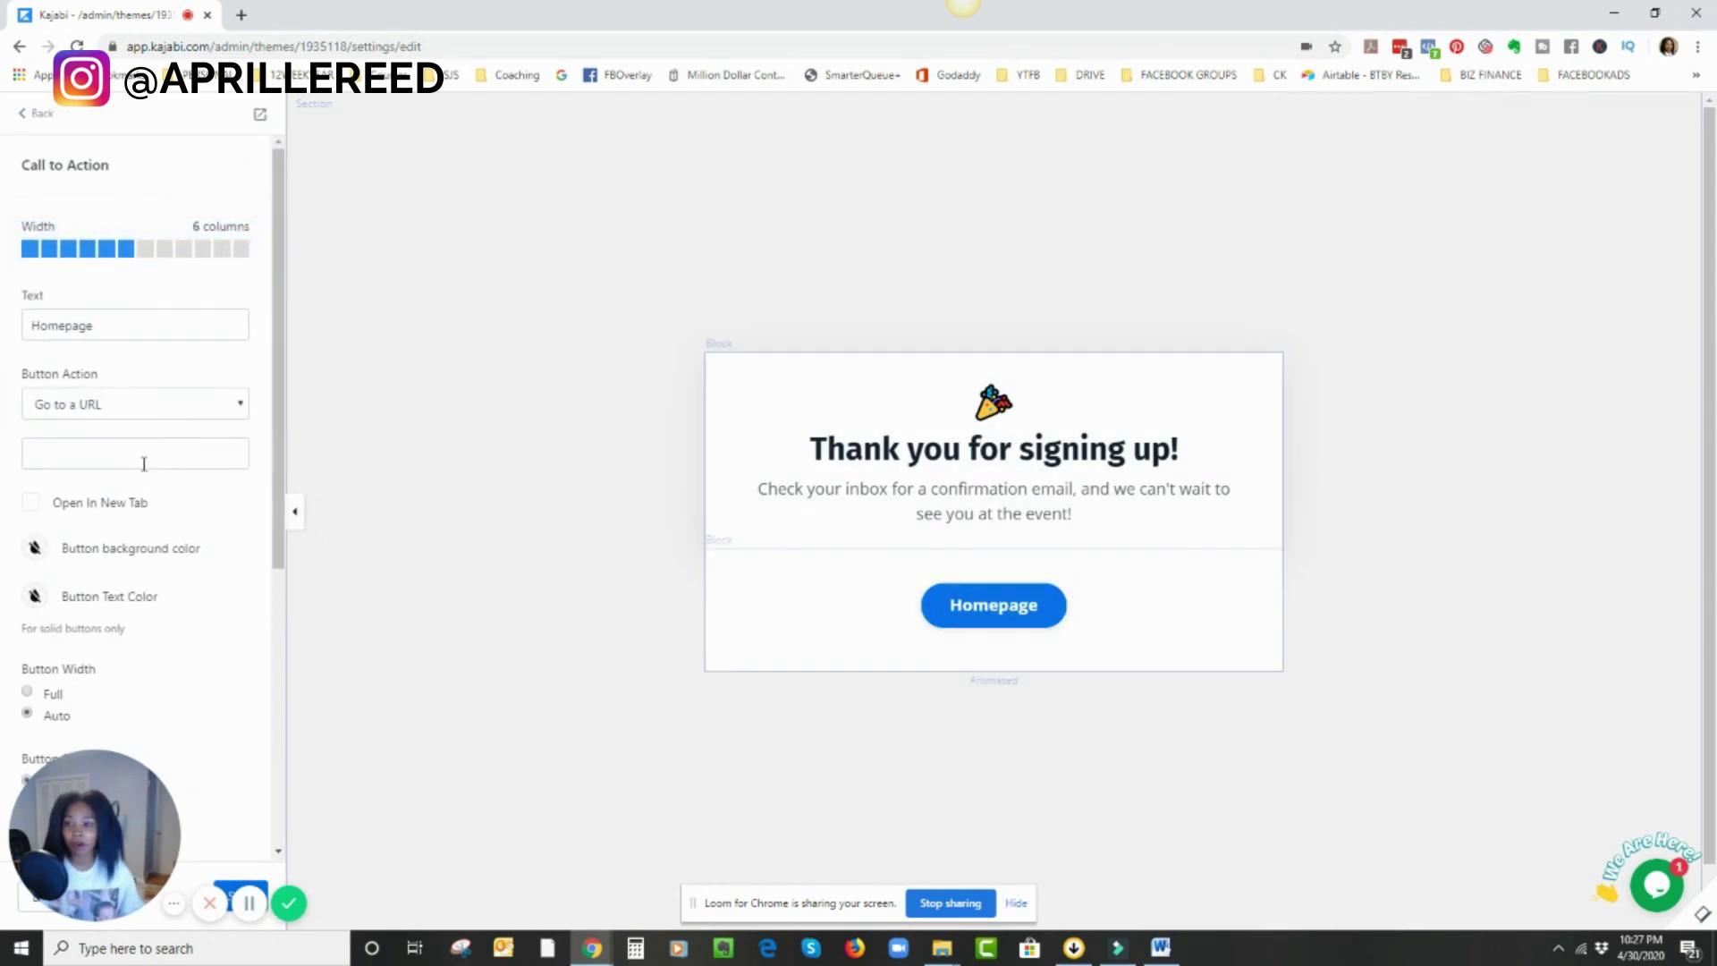
scroll(138, 448, "down", 5)
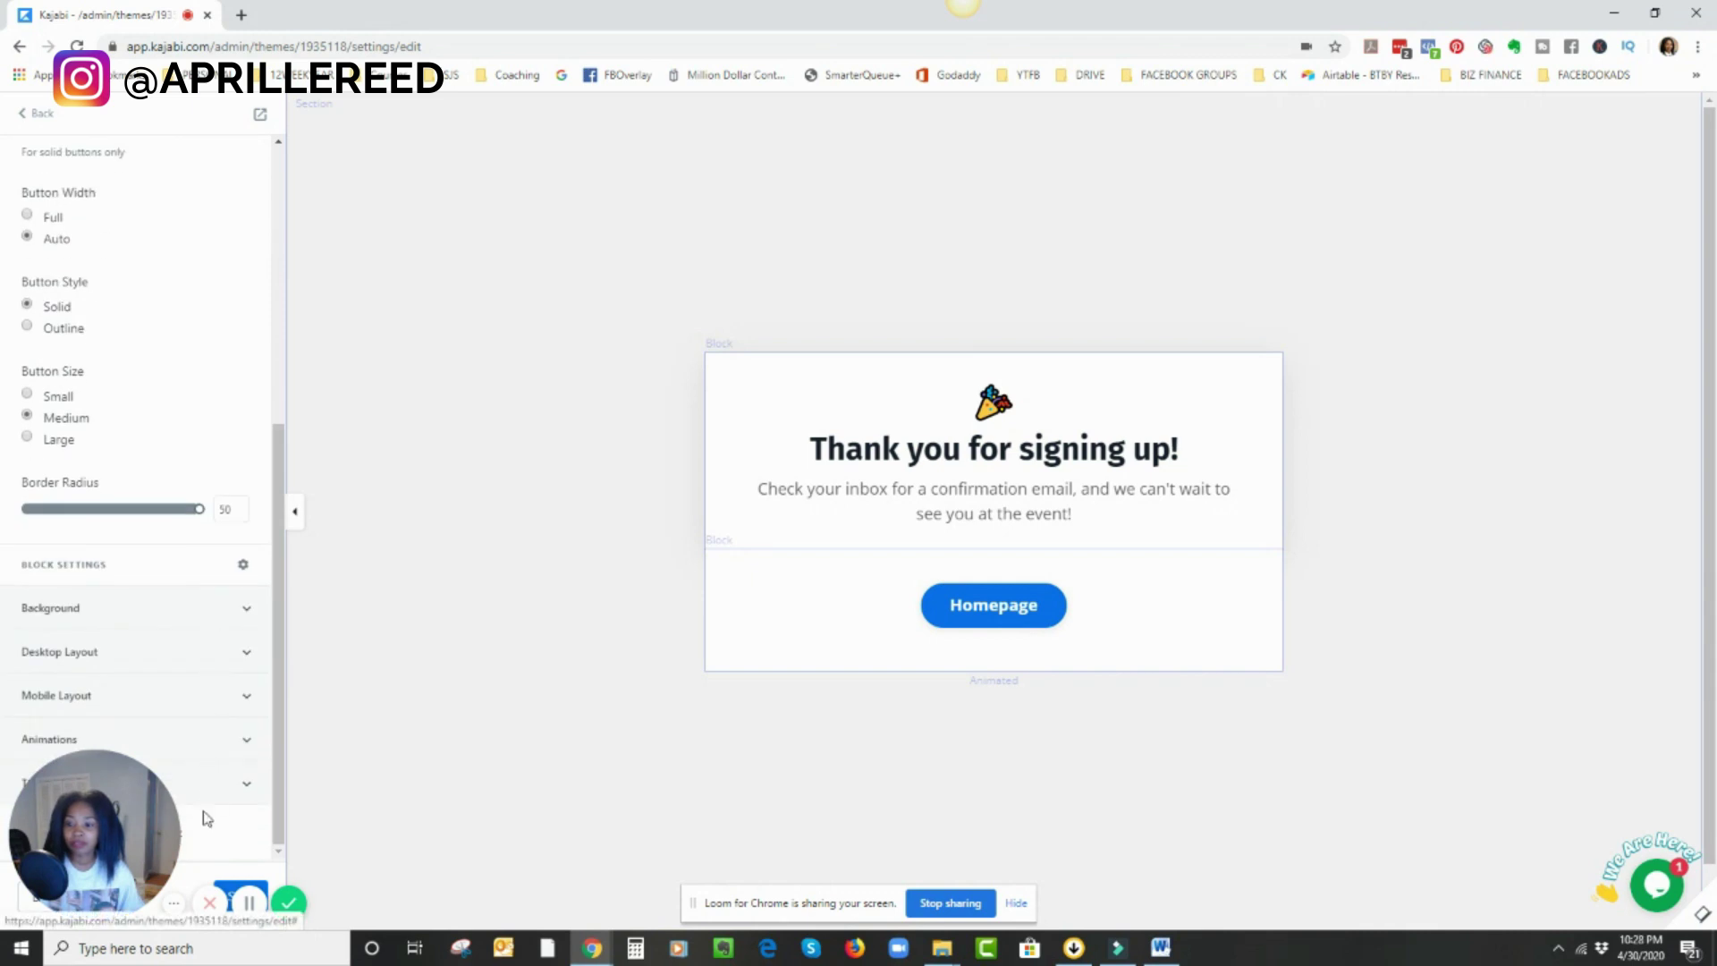
left_click_drag(94, 814, 399, 817)
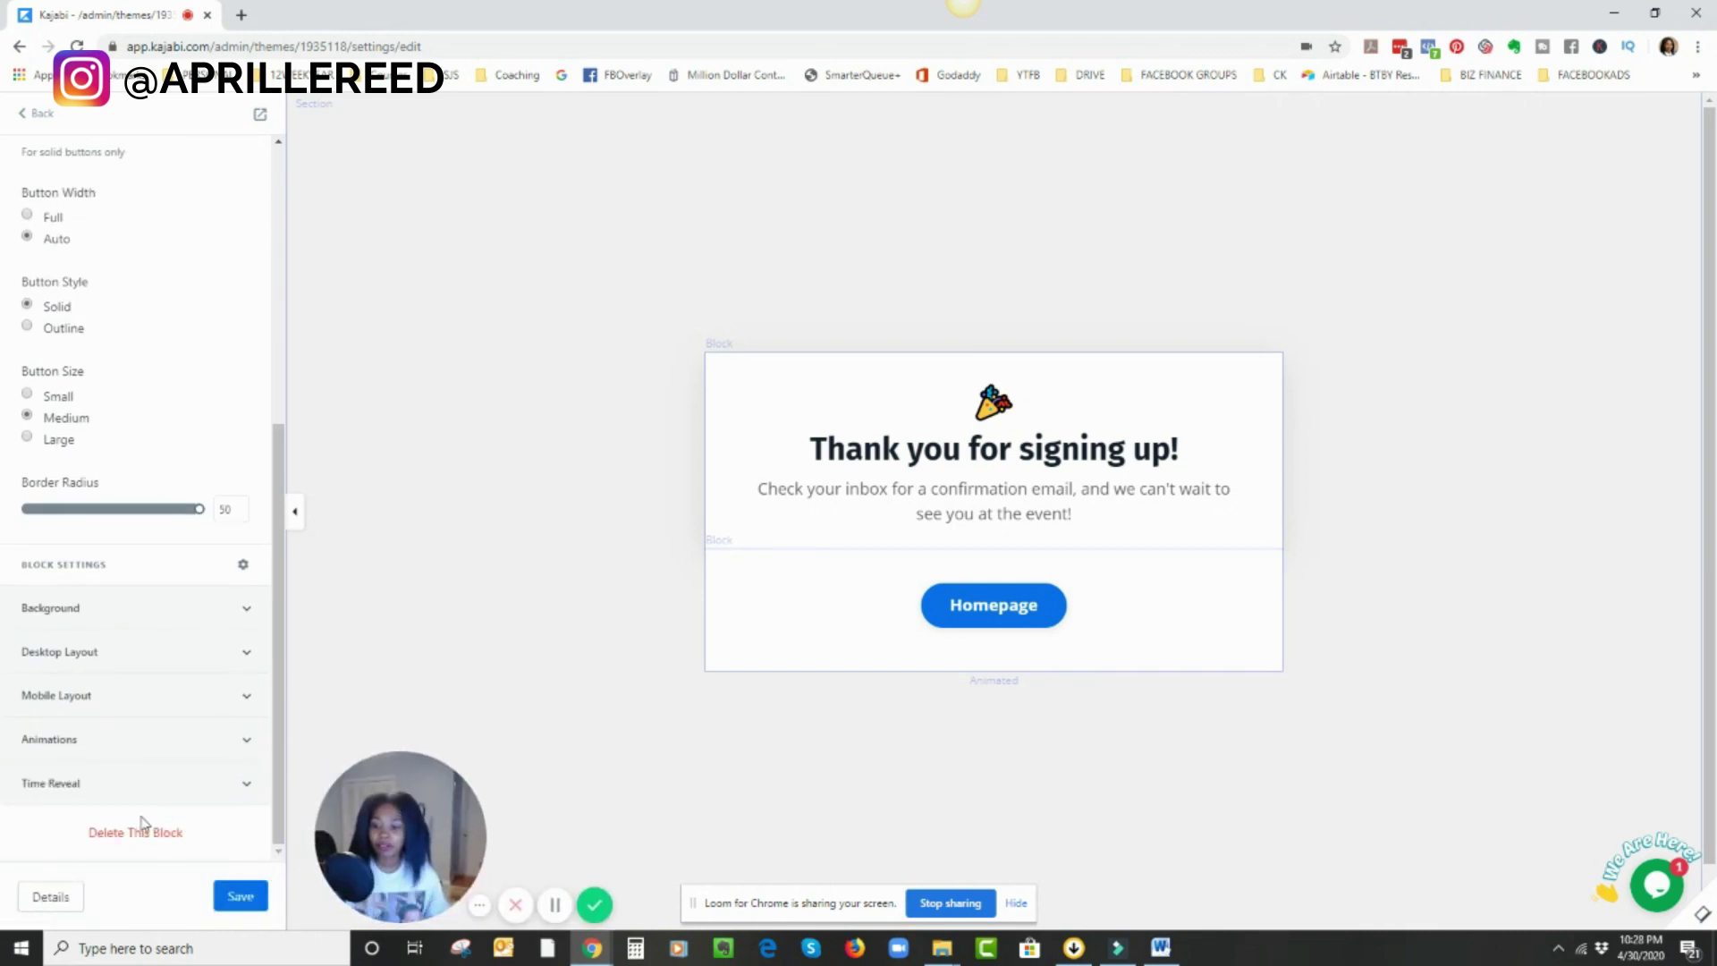
left_click(134, 832)
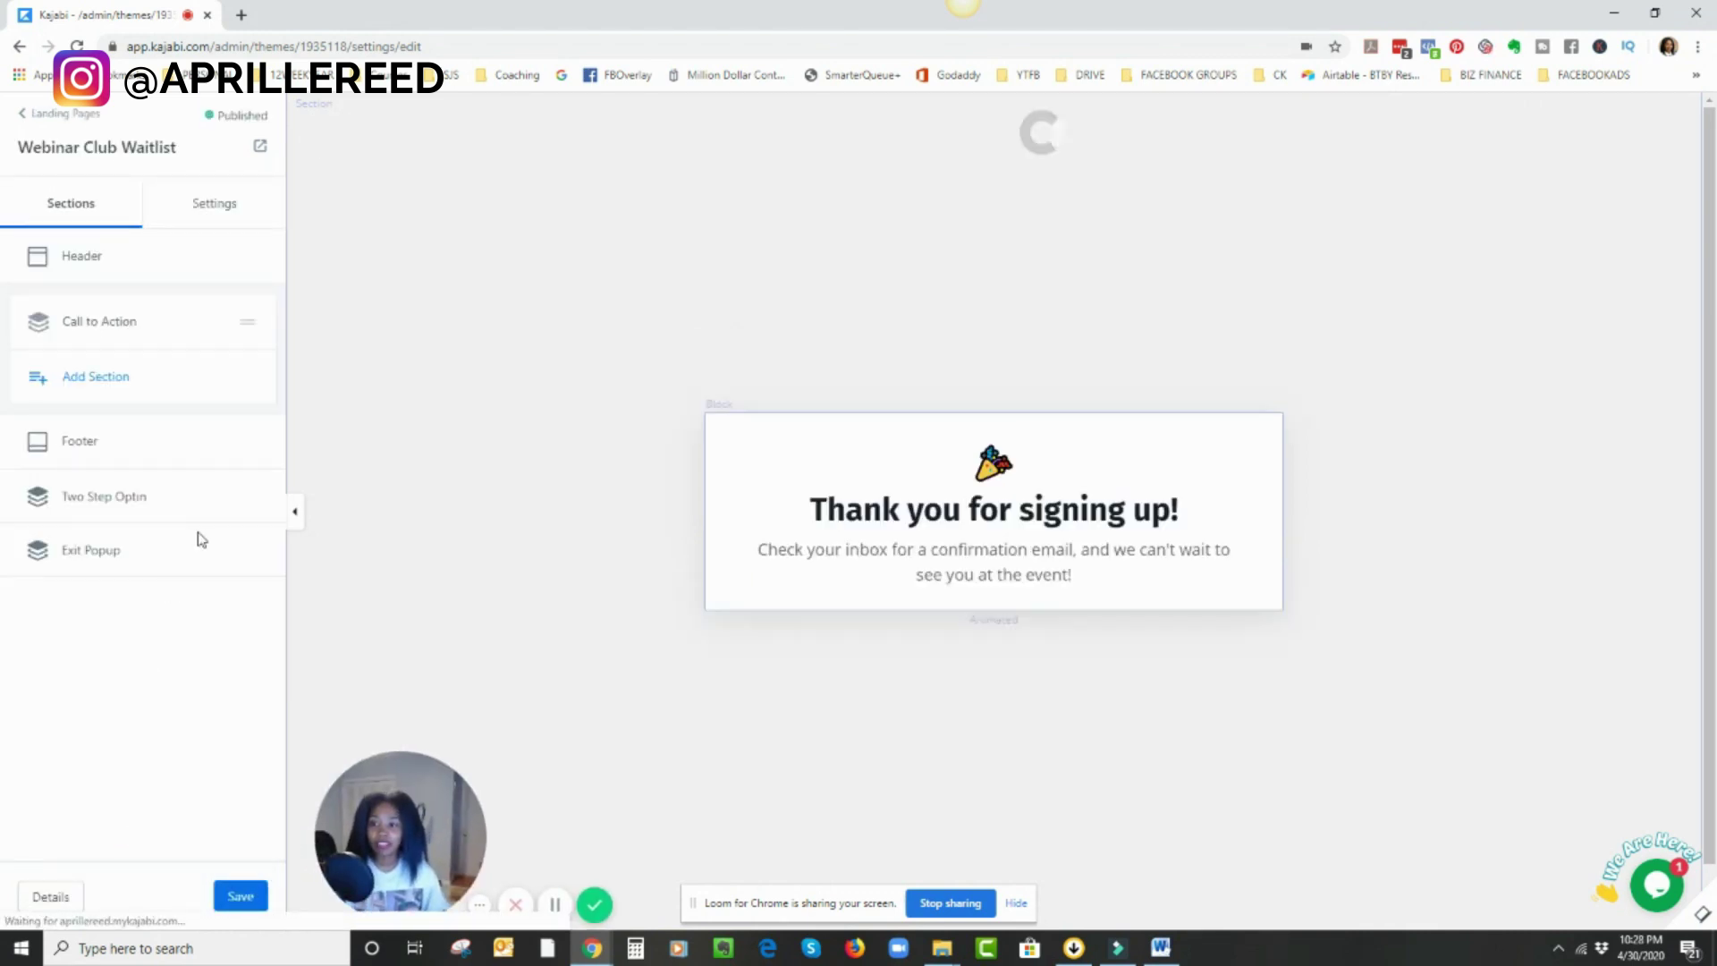
- Select and erase all heading and message text in the thank-you text block
left_click(802, 477)
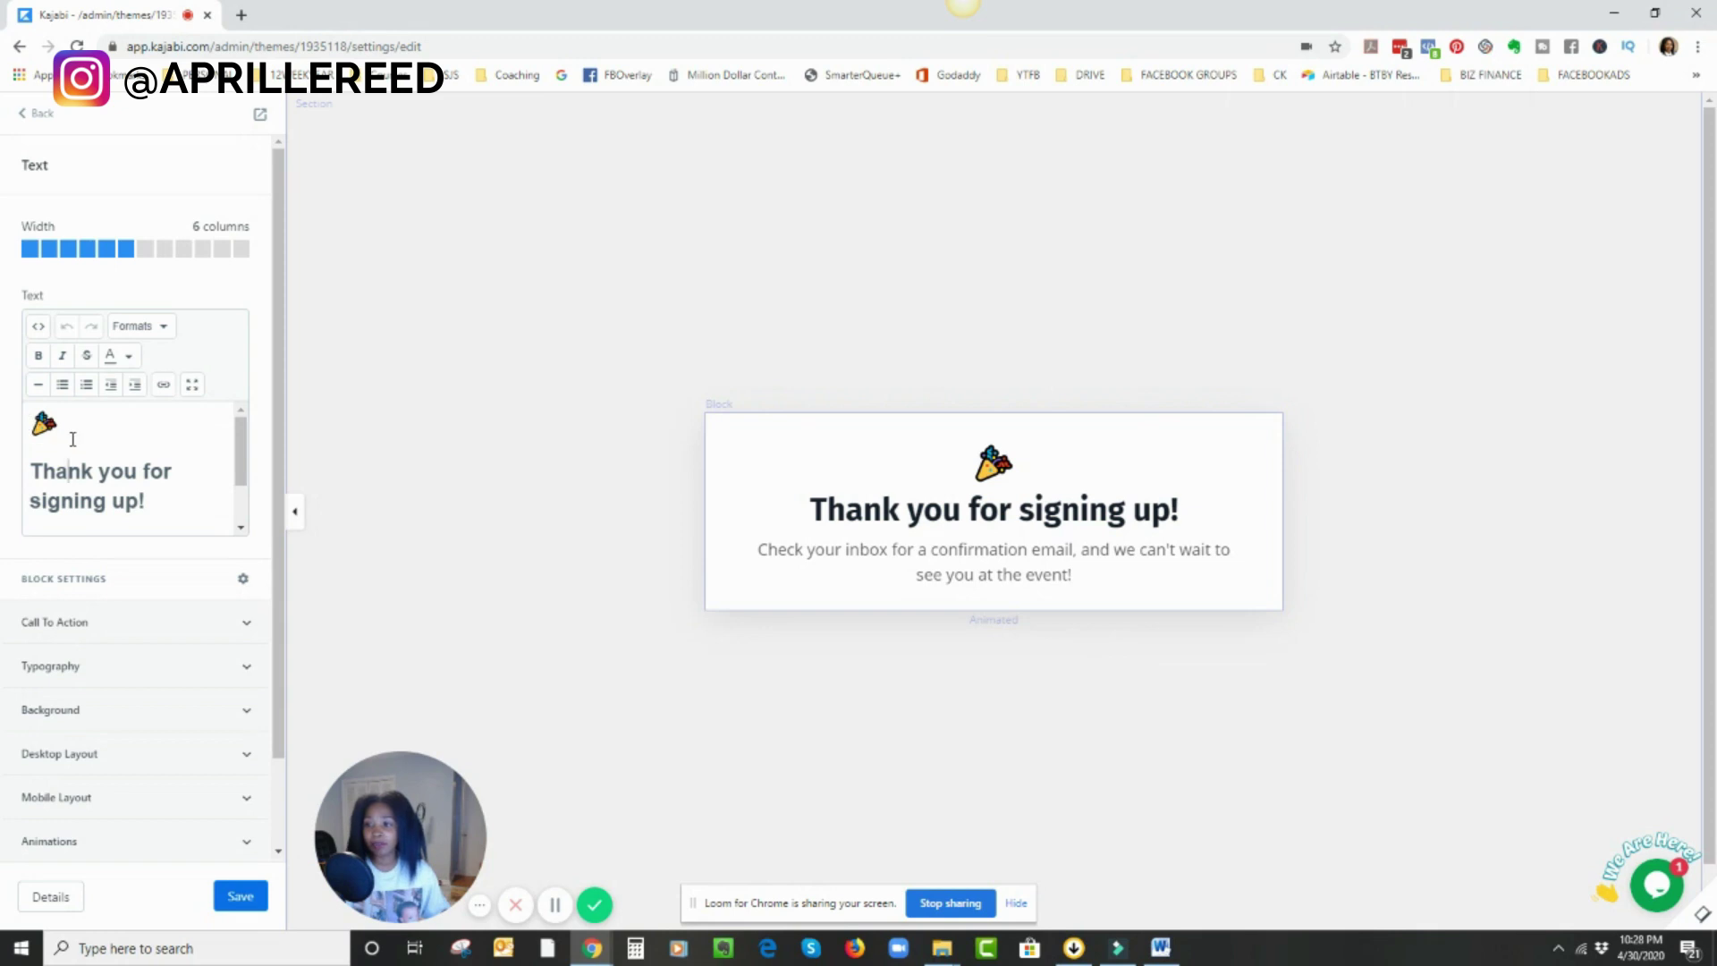
left_click(32, 423)
left_click_drag(31, 423, 193, 574)
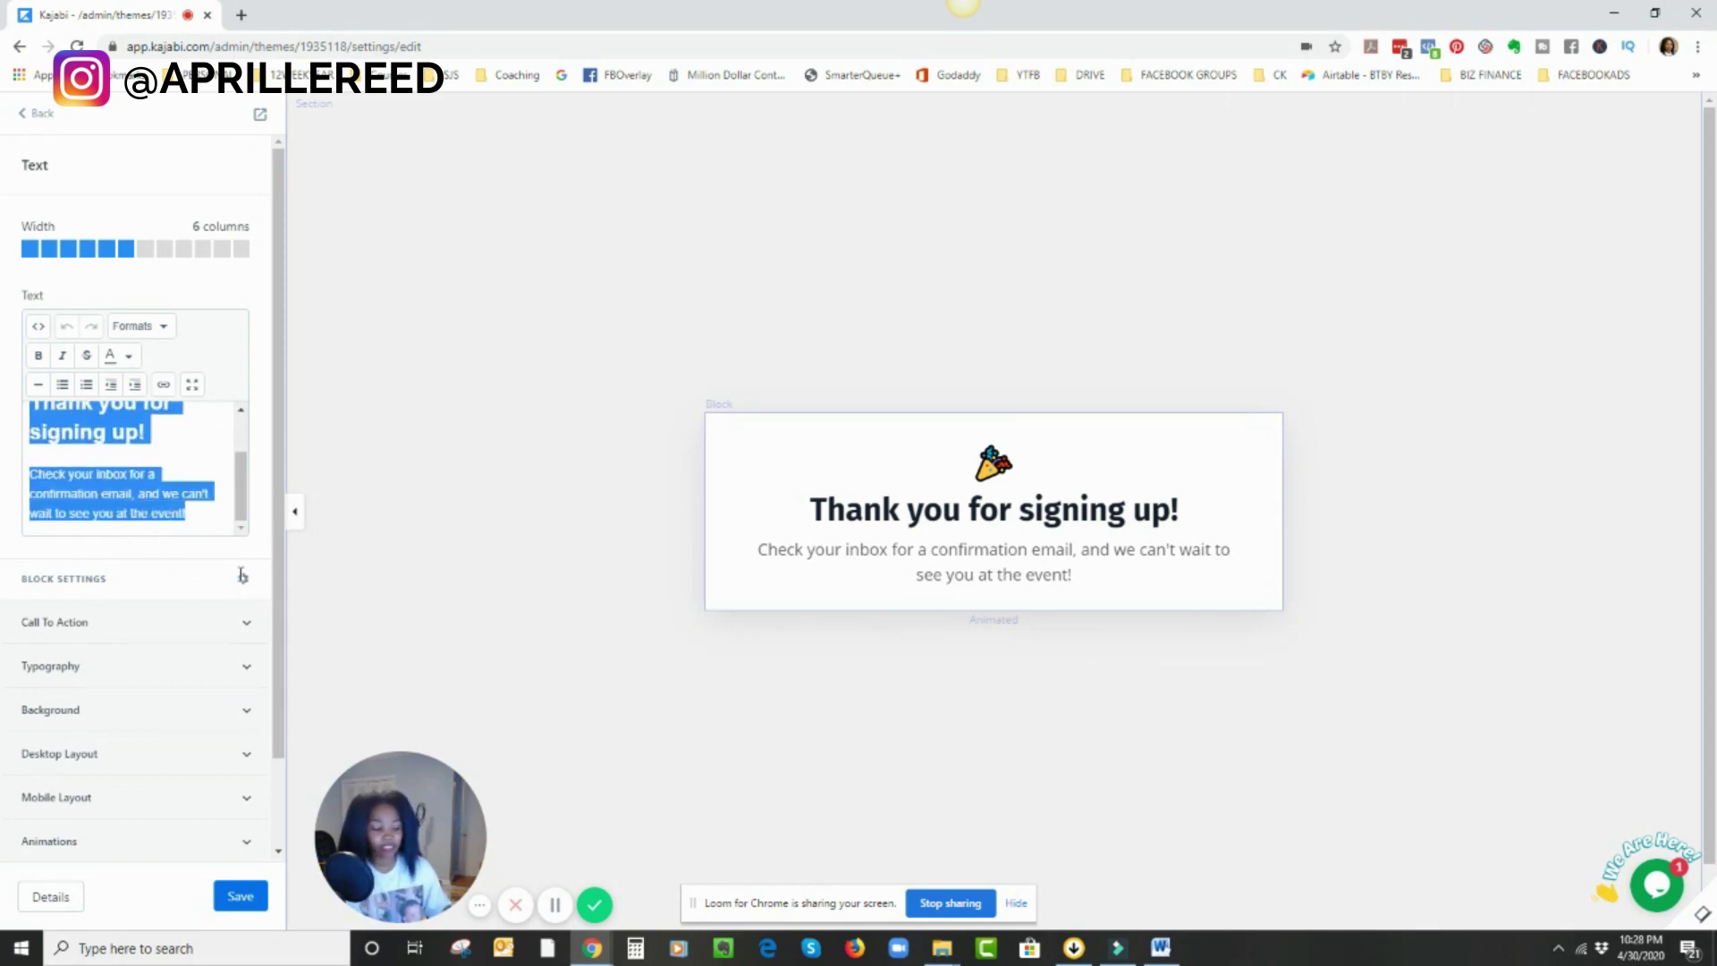
key("BackSpace")
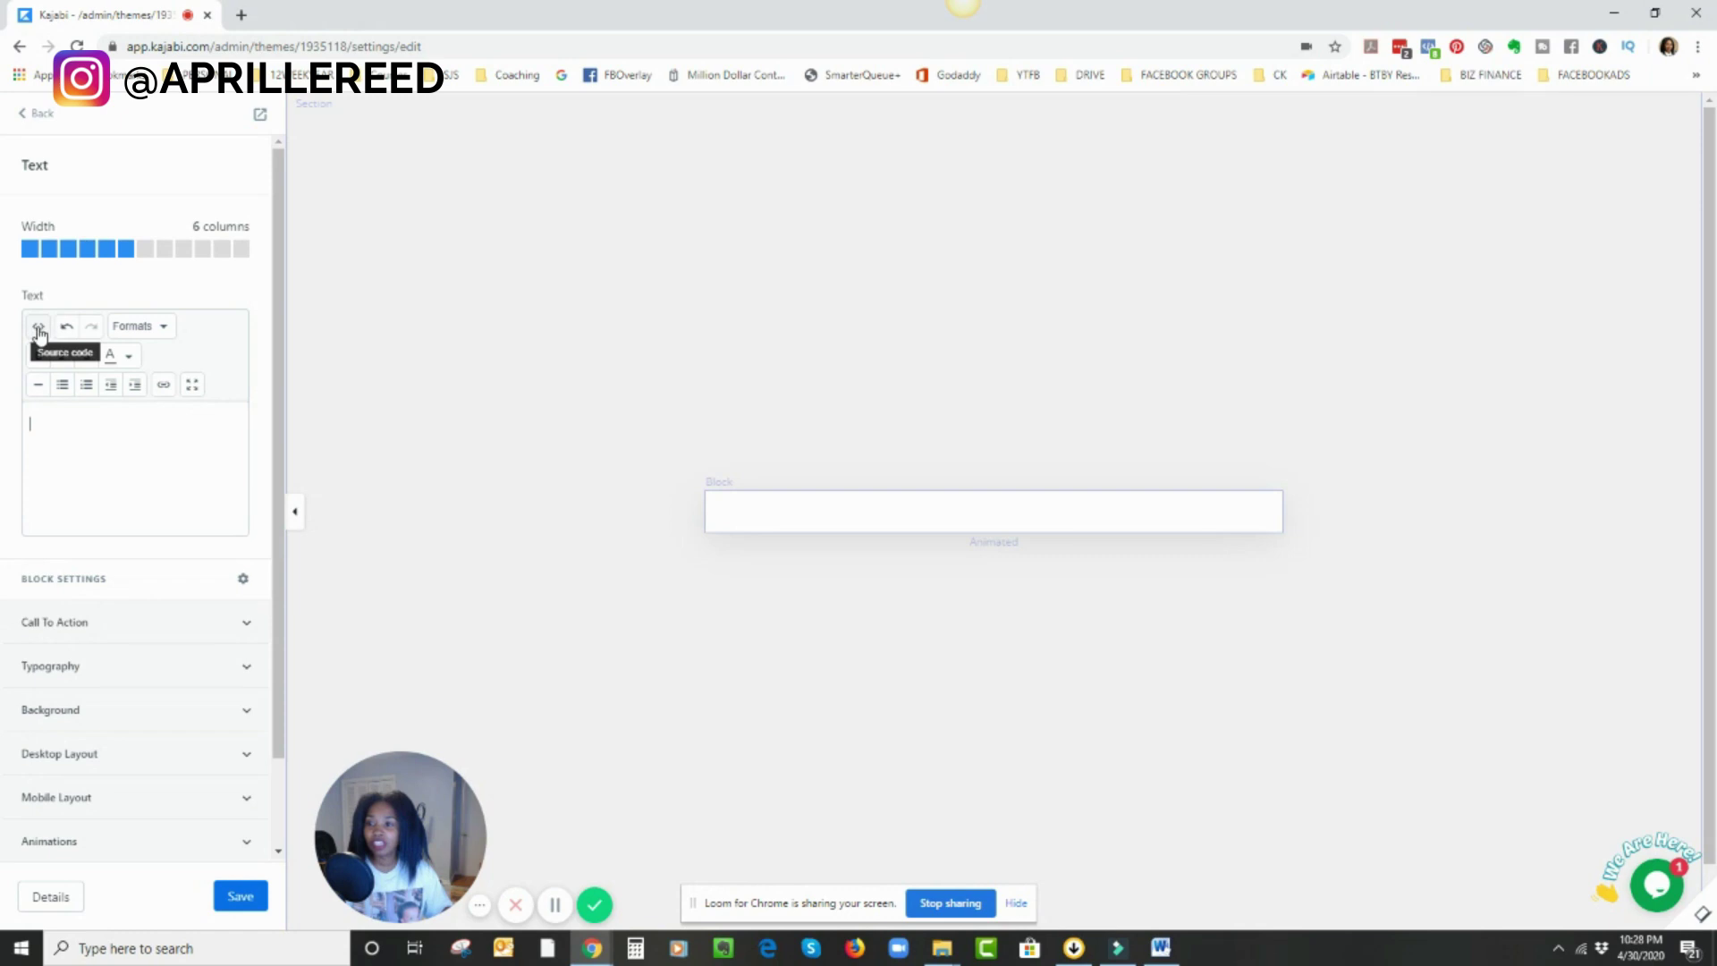
- Paste the document.location.href redirect script into the text block's source code and blank its URL
left_click(39, 327)
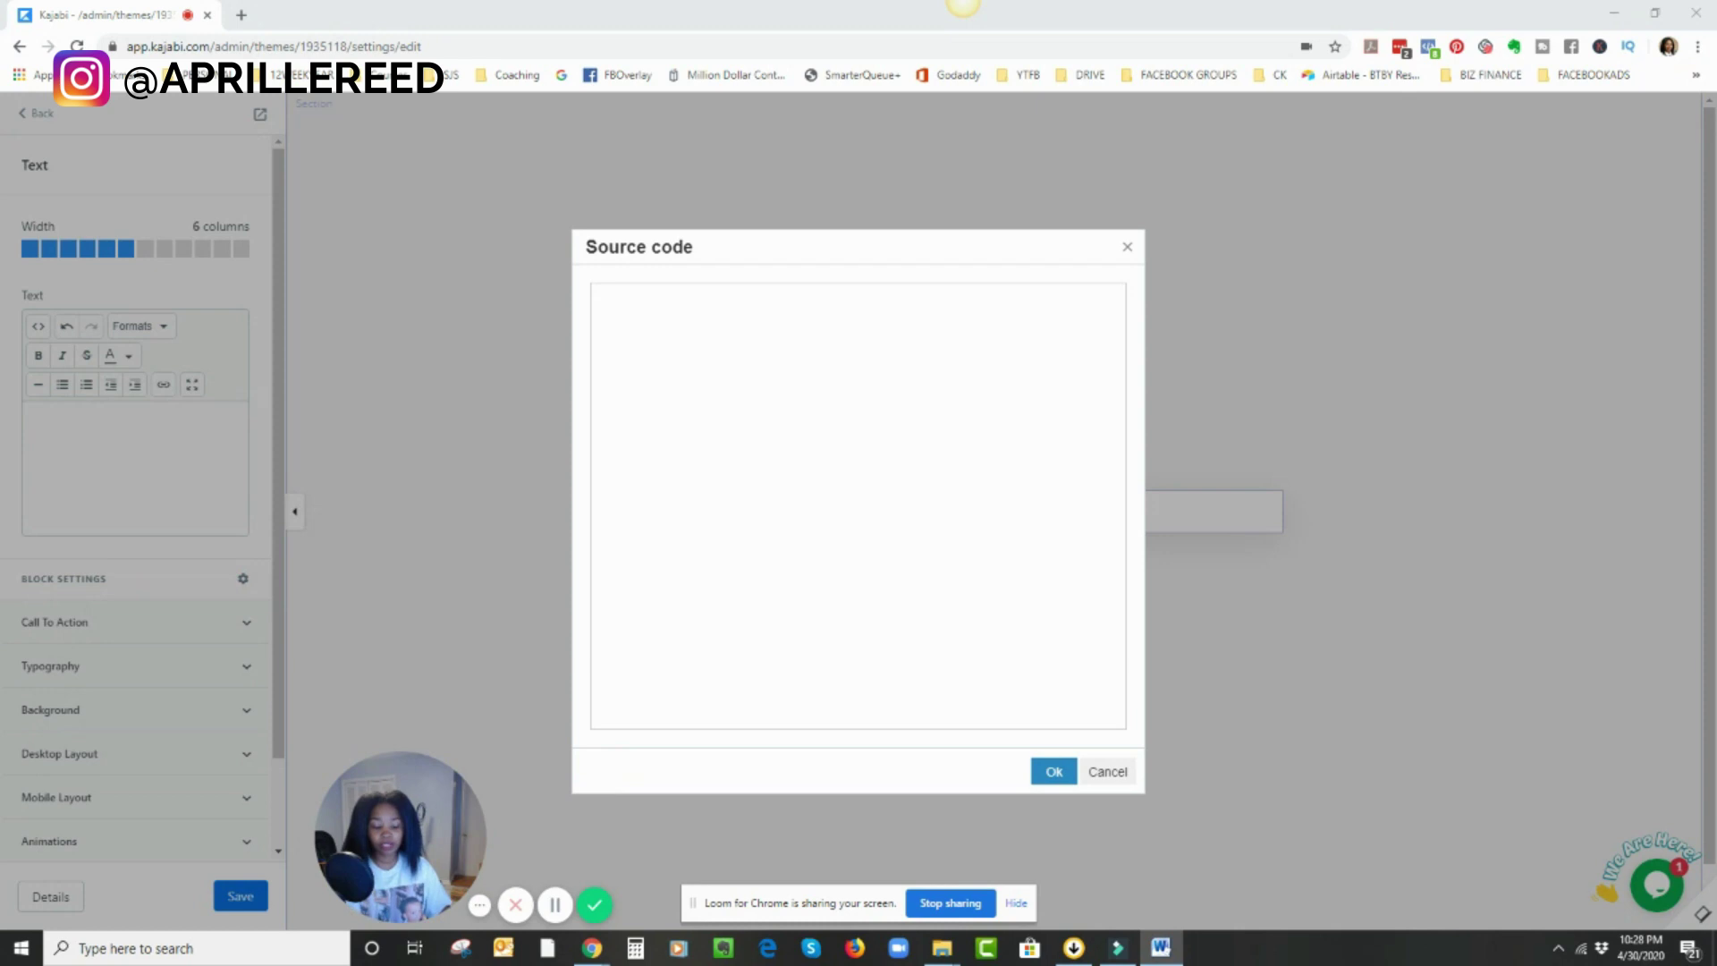
left_click(634, 348)
key("ctrl+v")
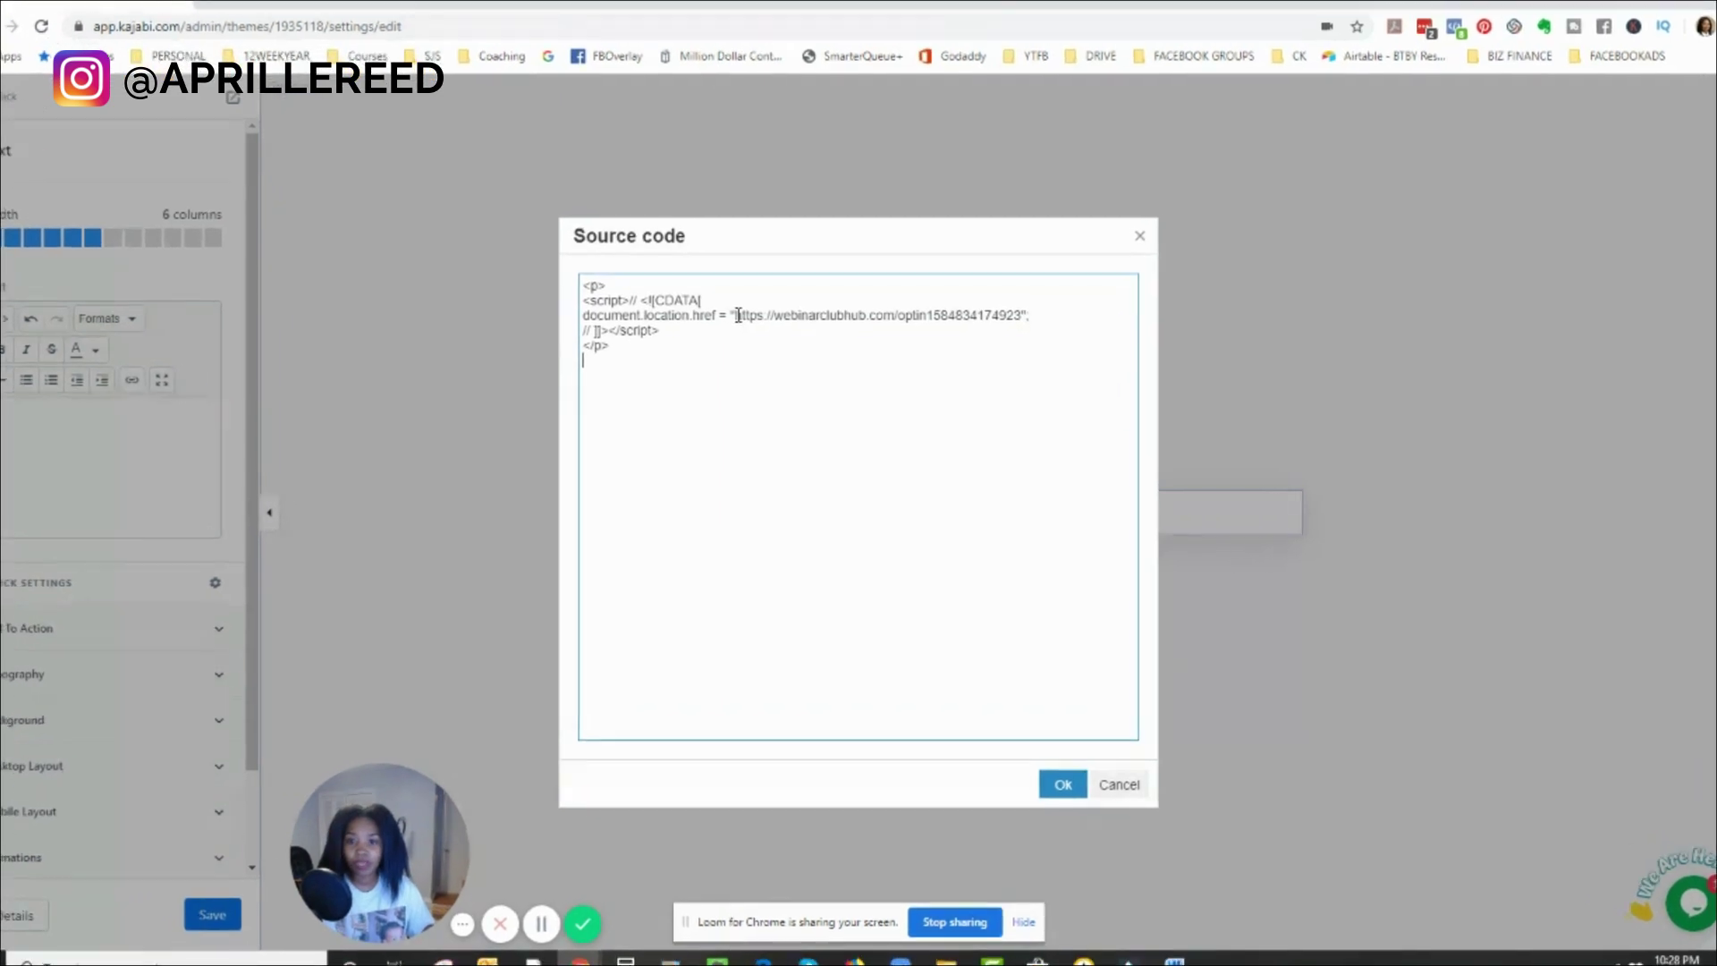
left_click_drag(737, 315, 1046, 294)
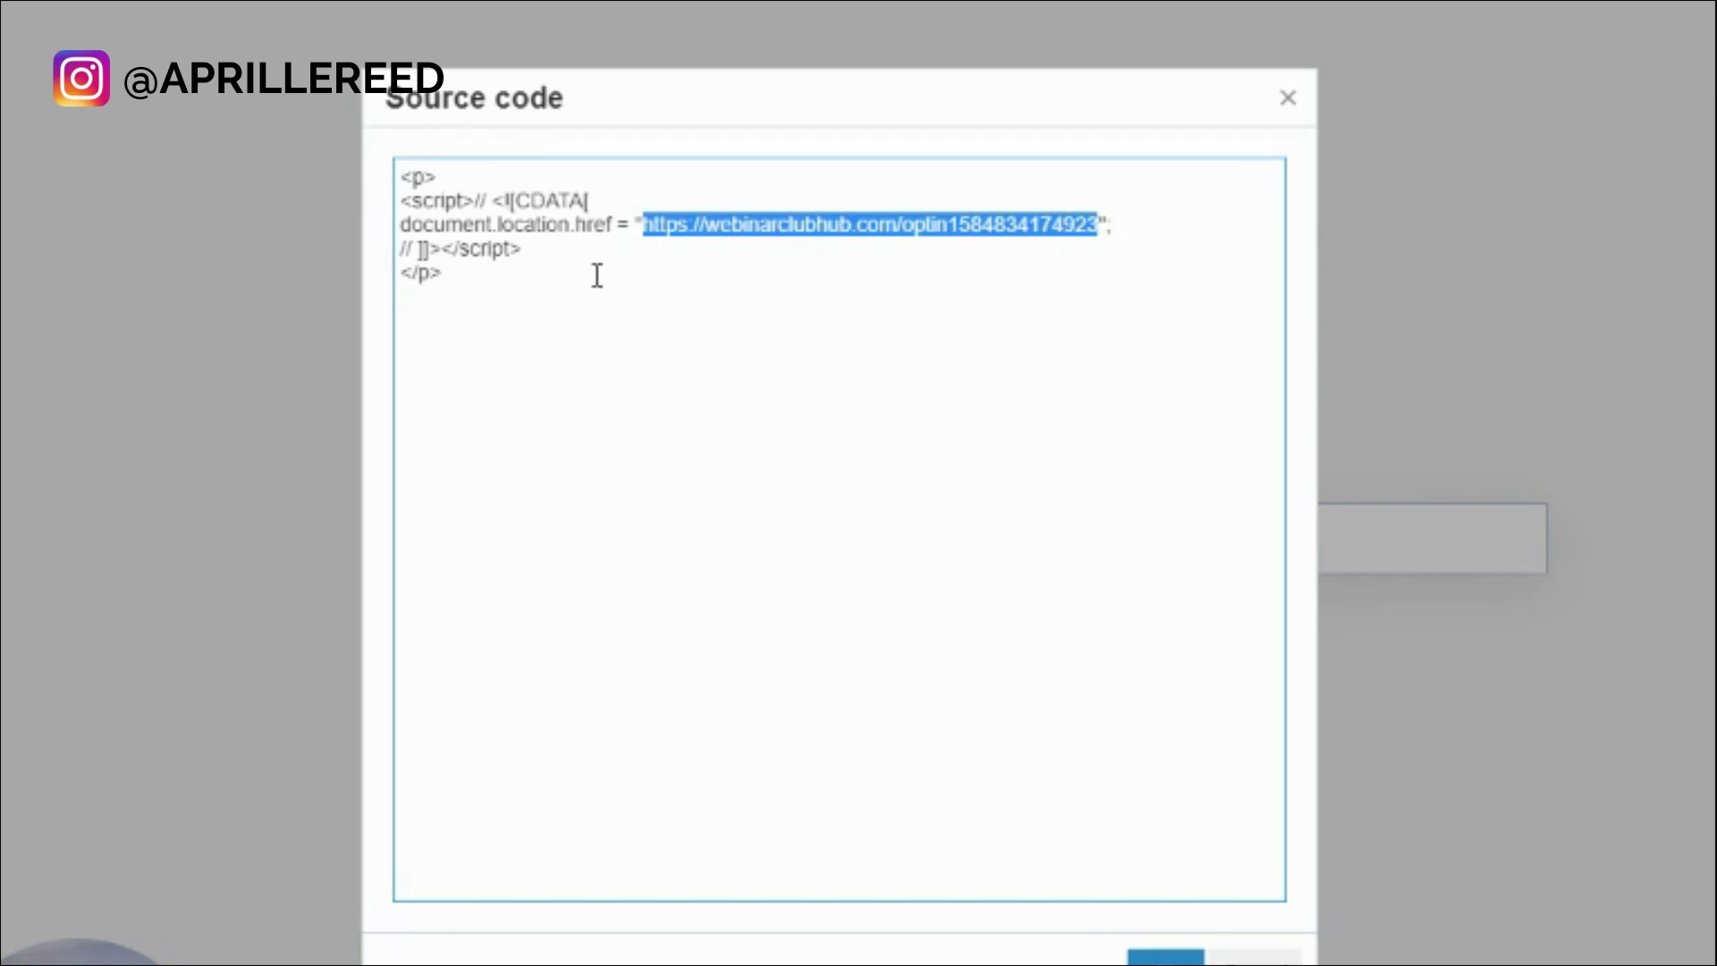
key("BackSpace")
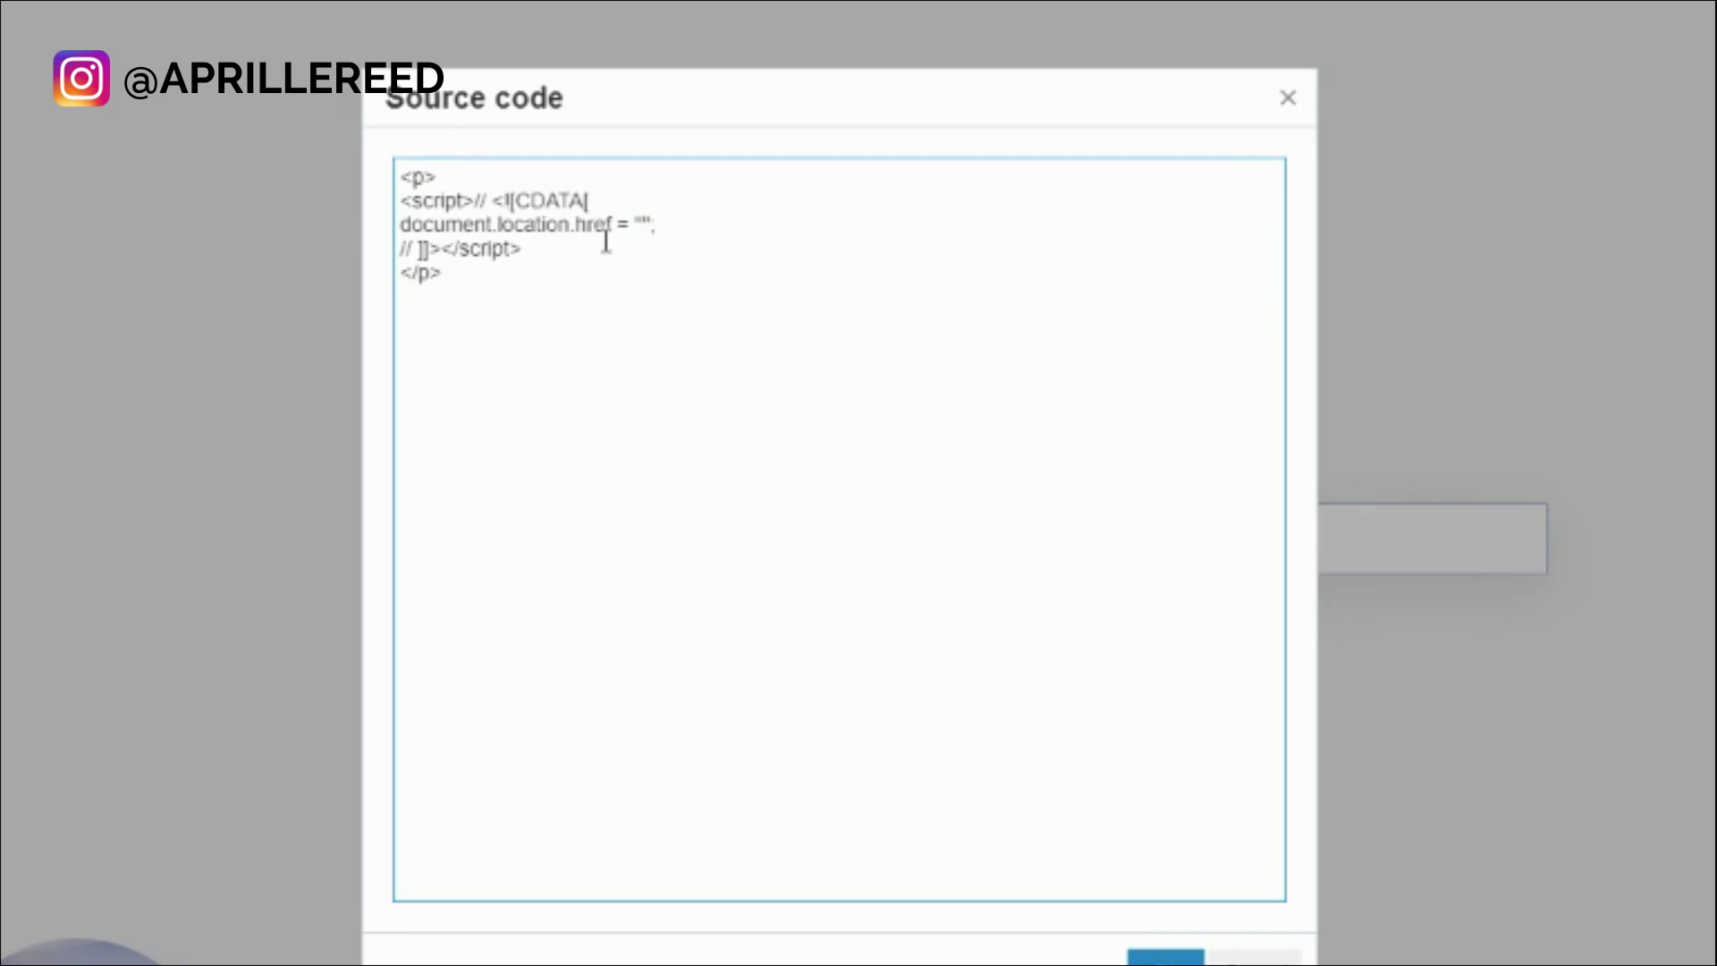
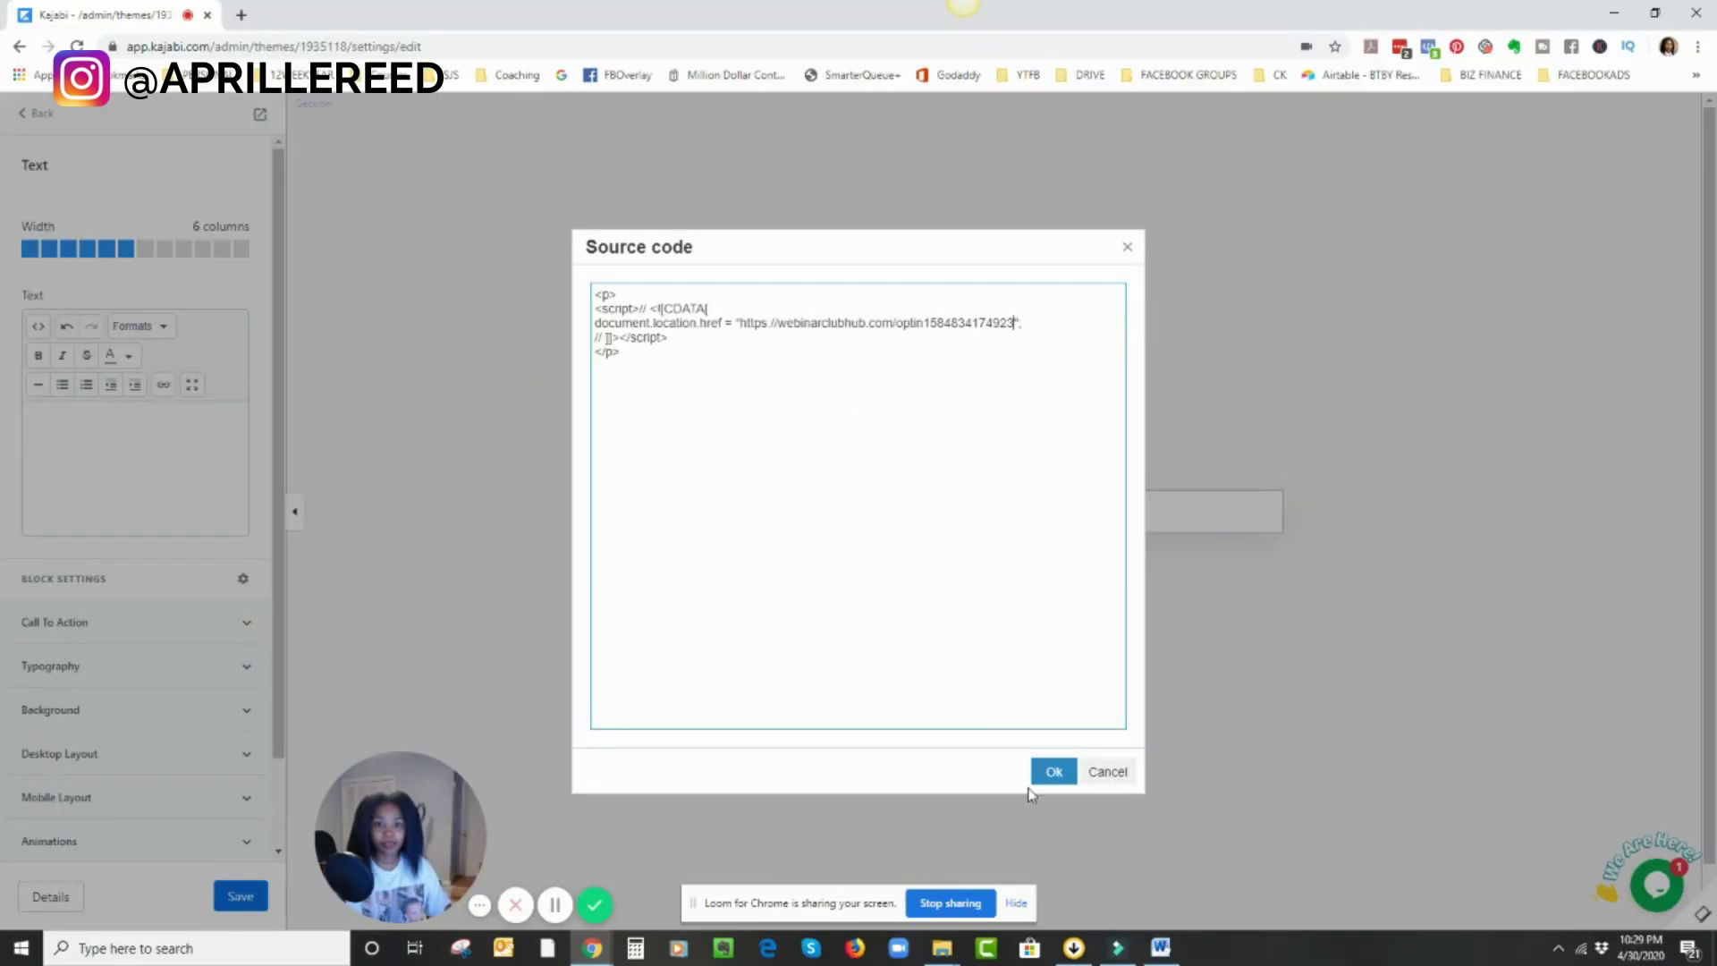
- Apply the edited redirect script to the text block and save the waitlist page
left_click(1051, 773)
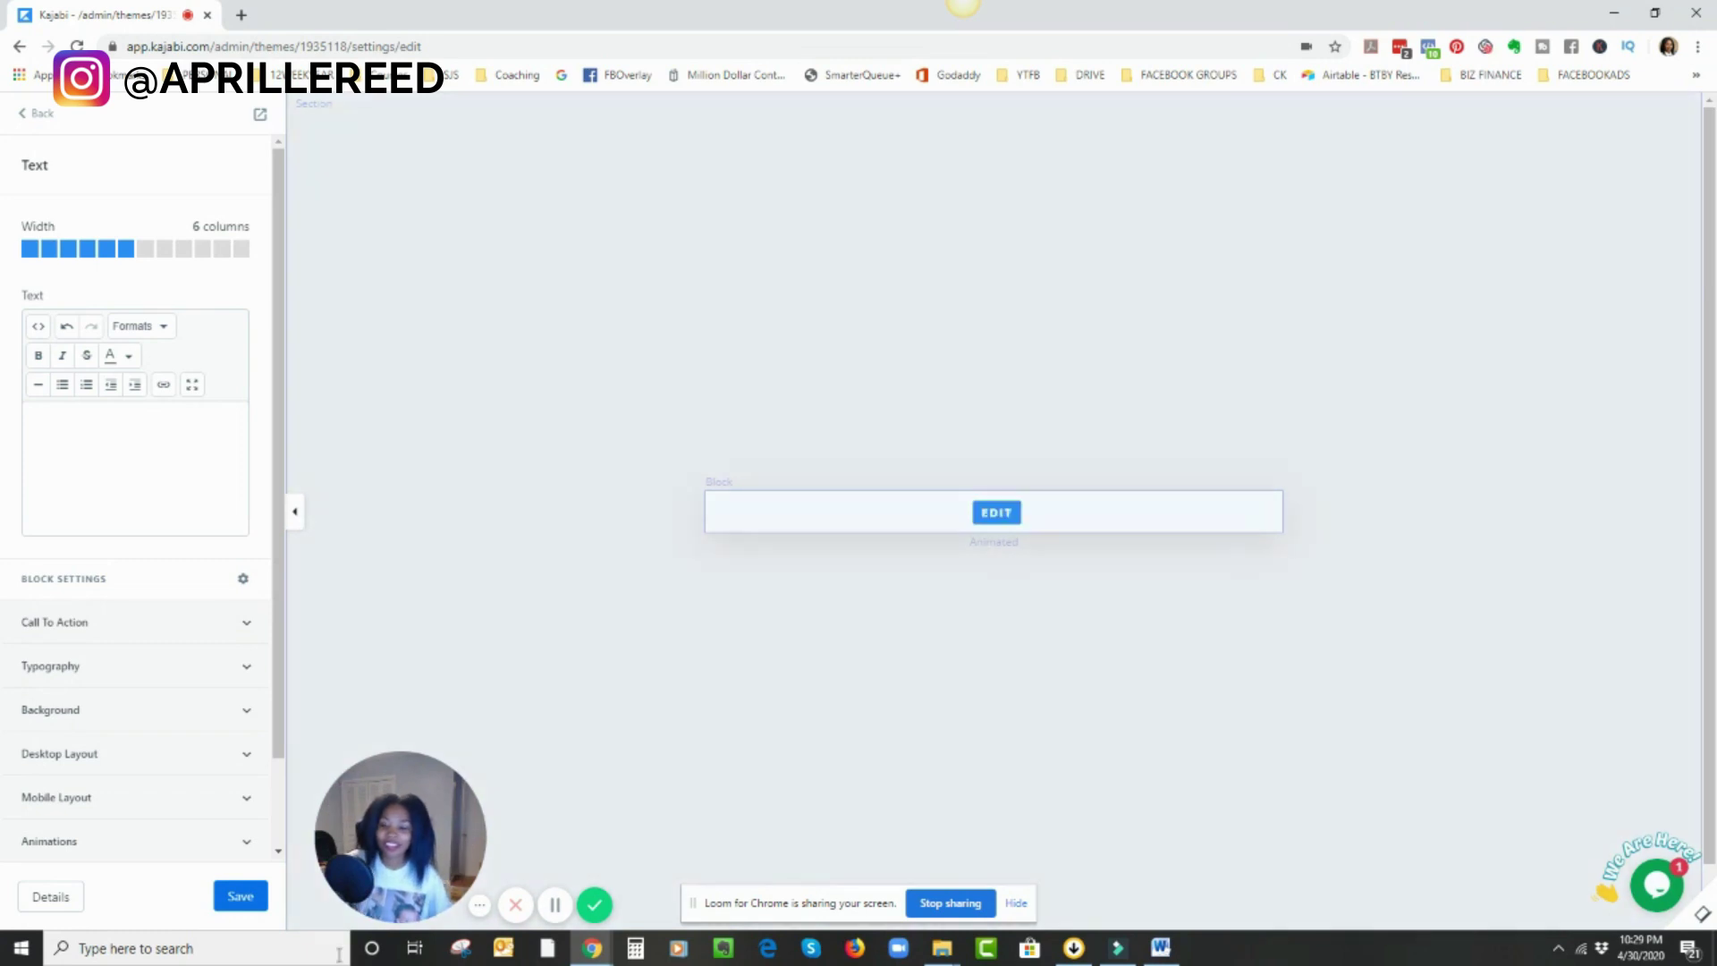
left_click(225, 899)
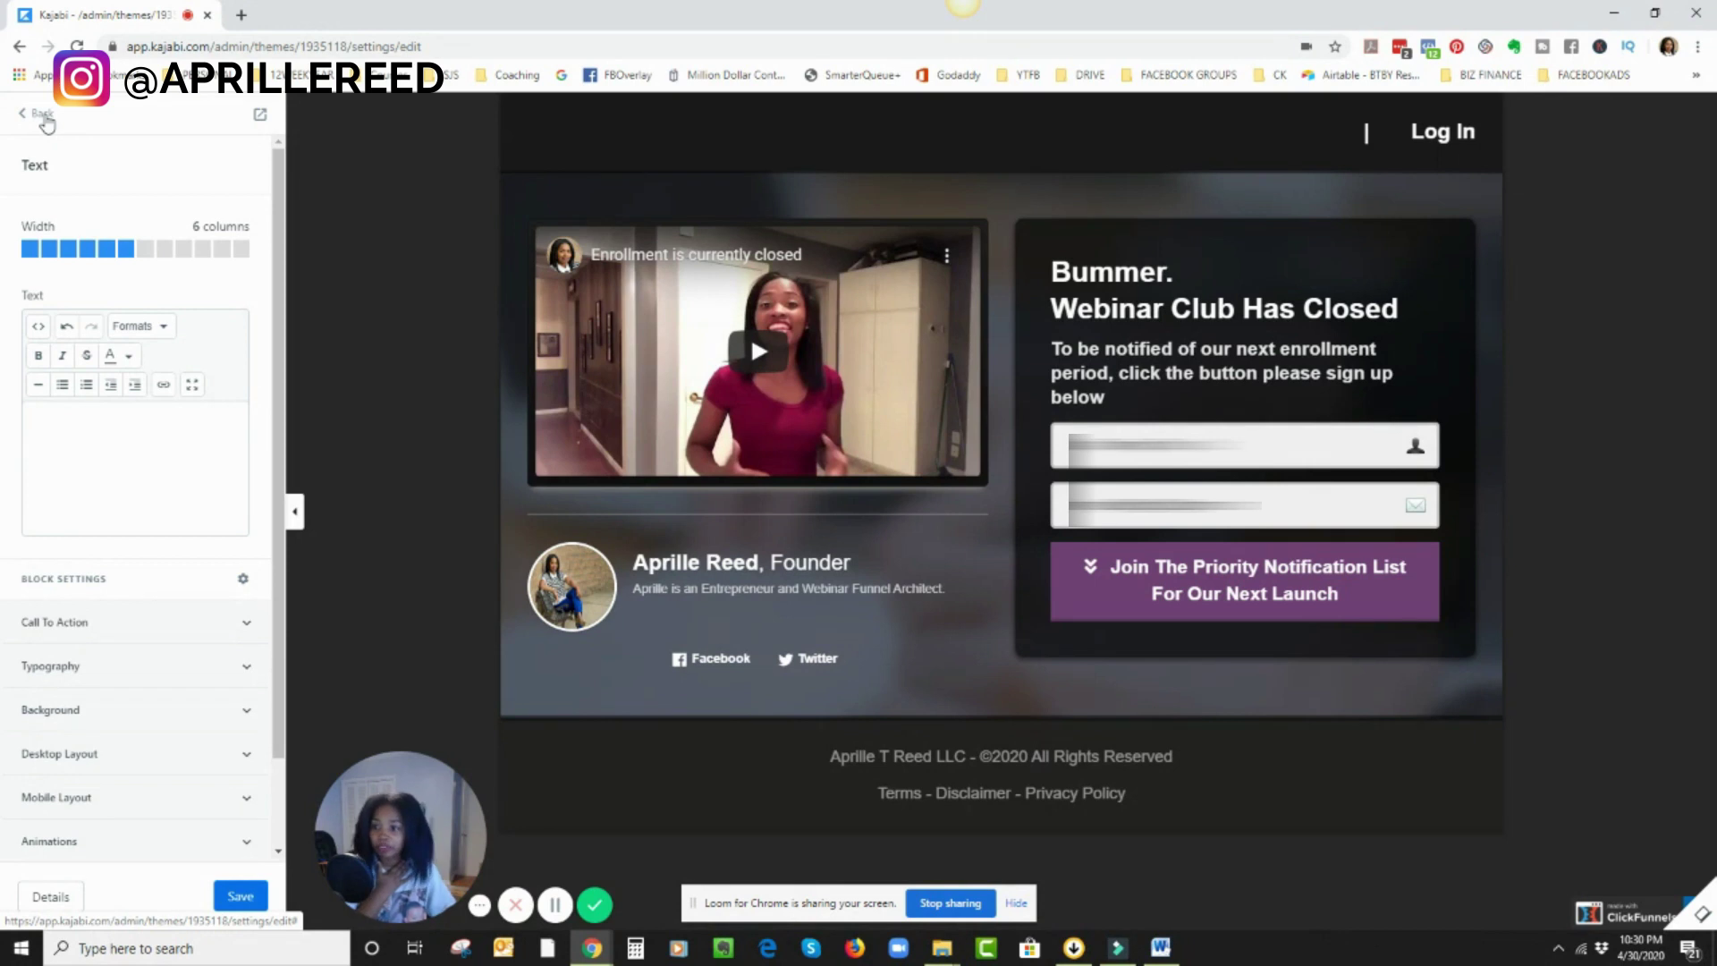
- From Landing Pages, edit the Webinar Club Waitlist page details, replacing webinar-club-waitlist with 'waitlist'
left_click(46, 122)
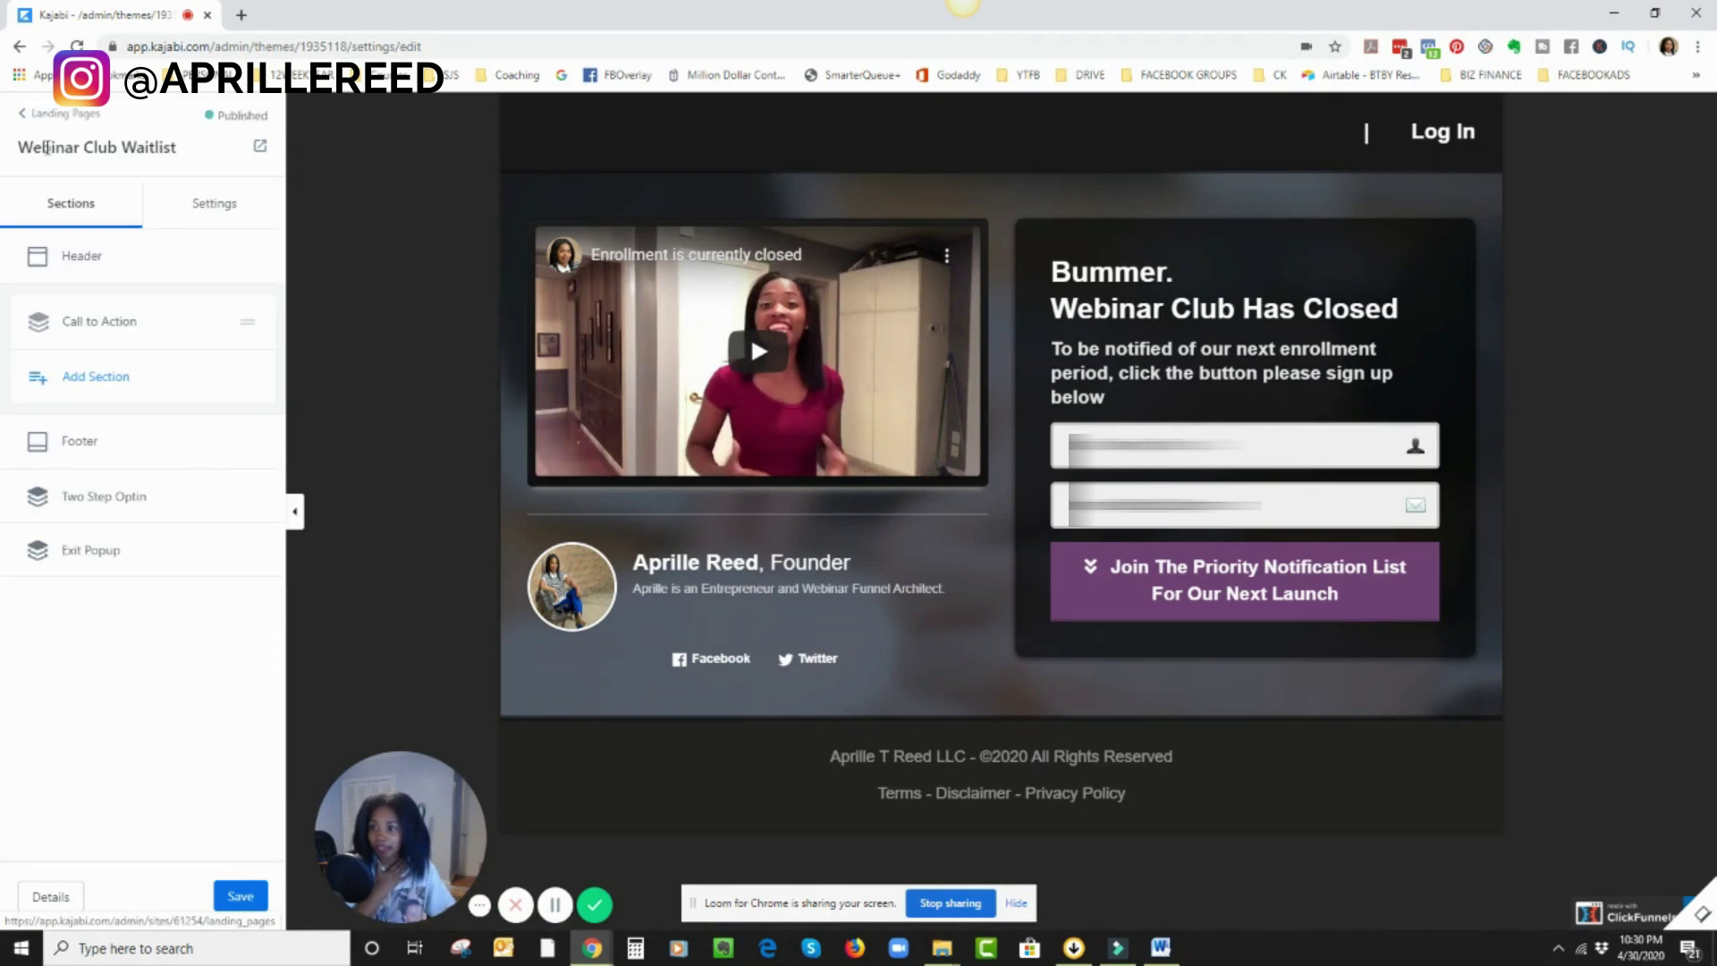
left_click(49, 122)
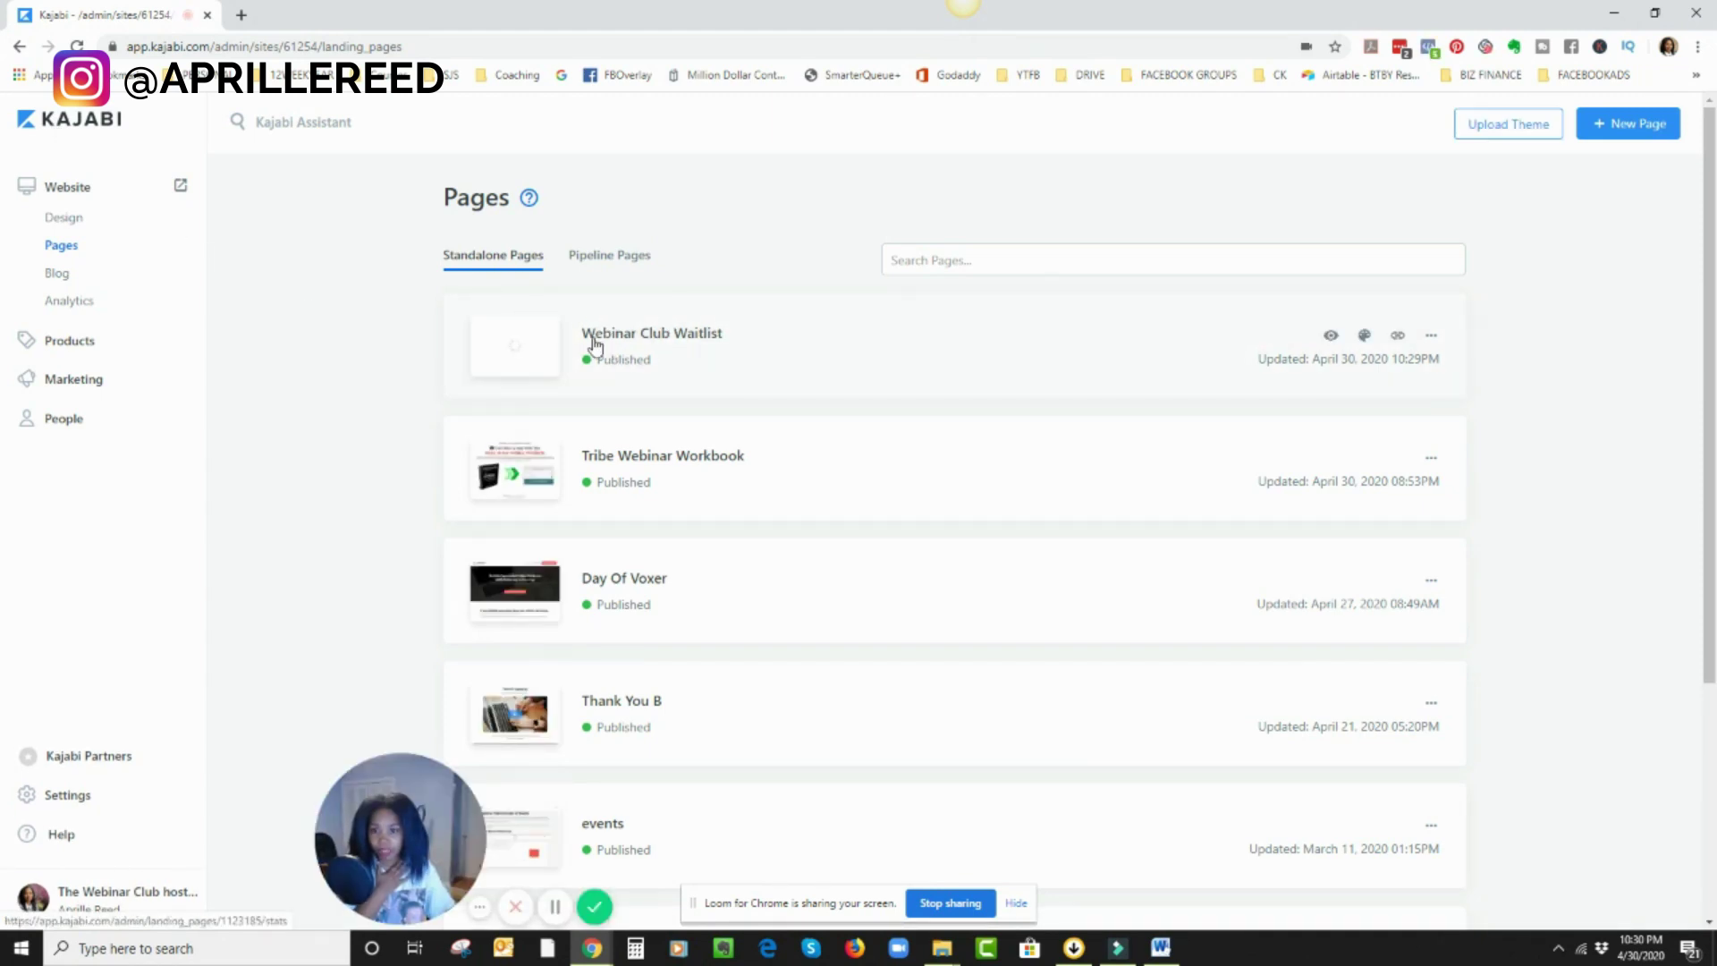
left_click(1432, 340)
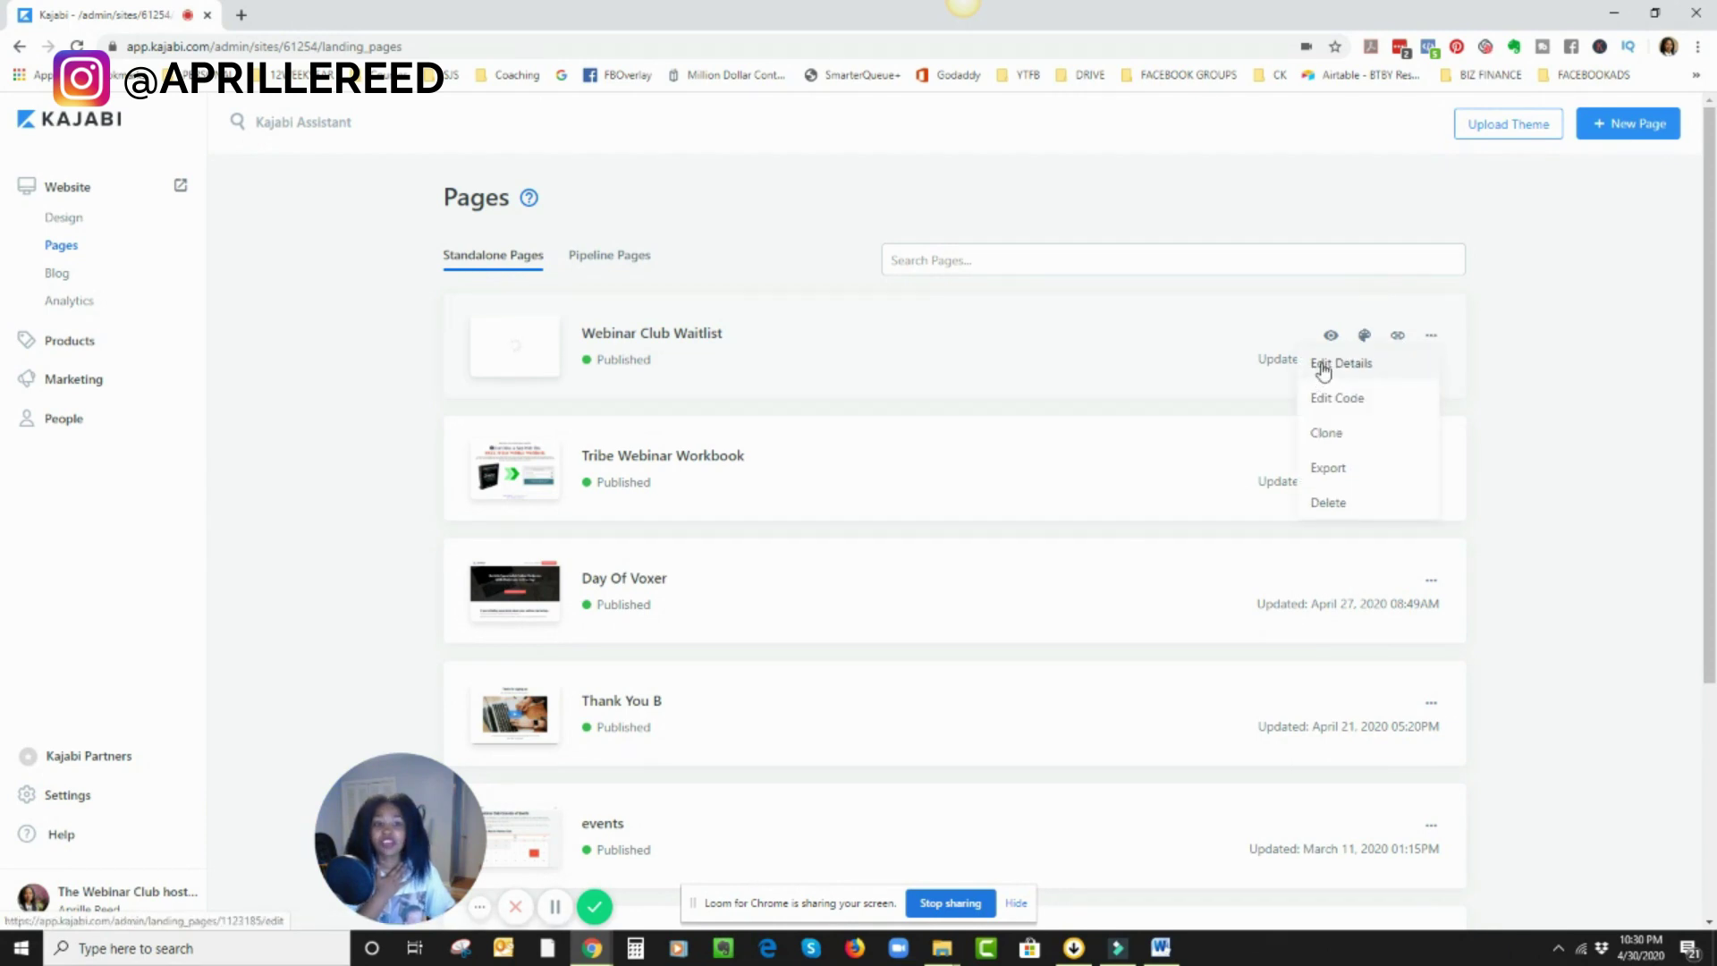
left_click(1324, 365)
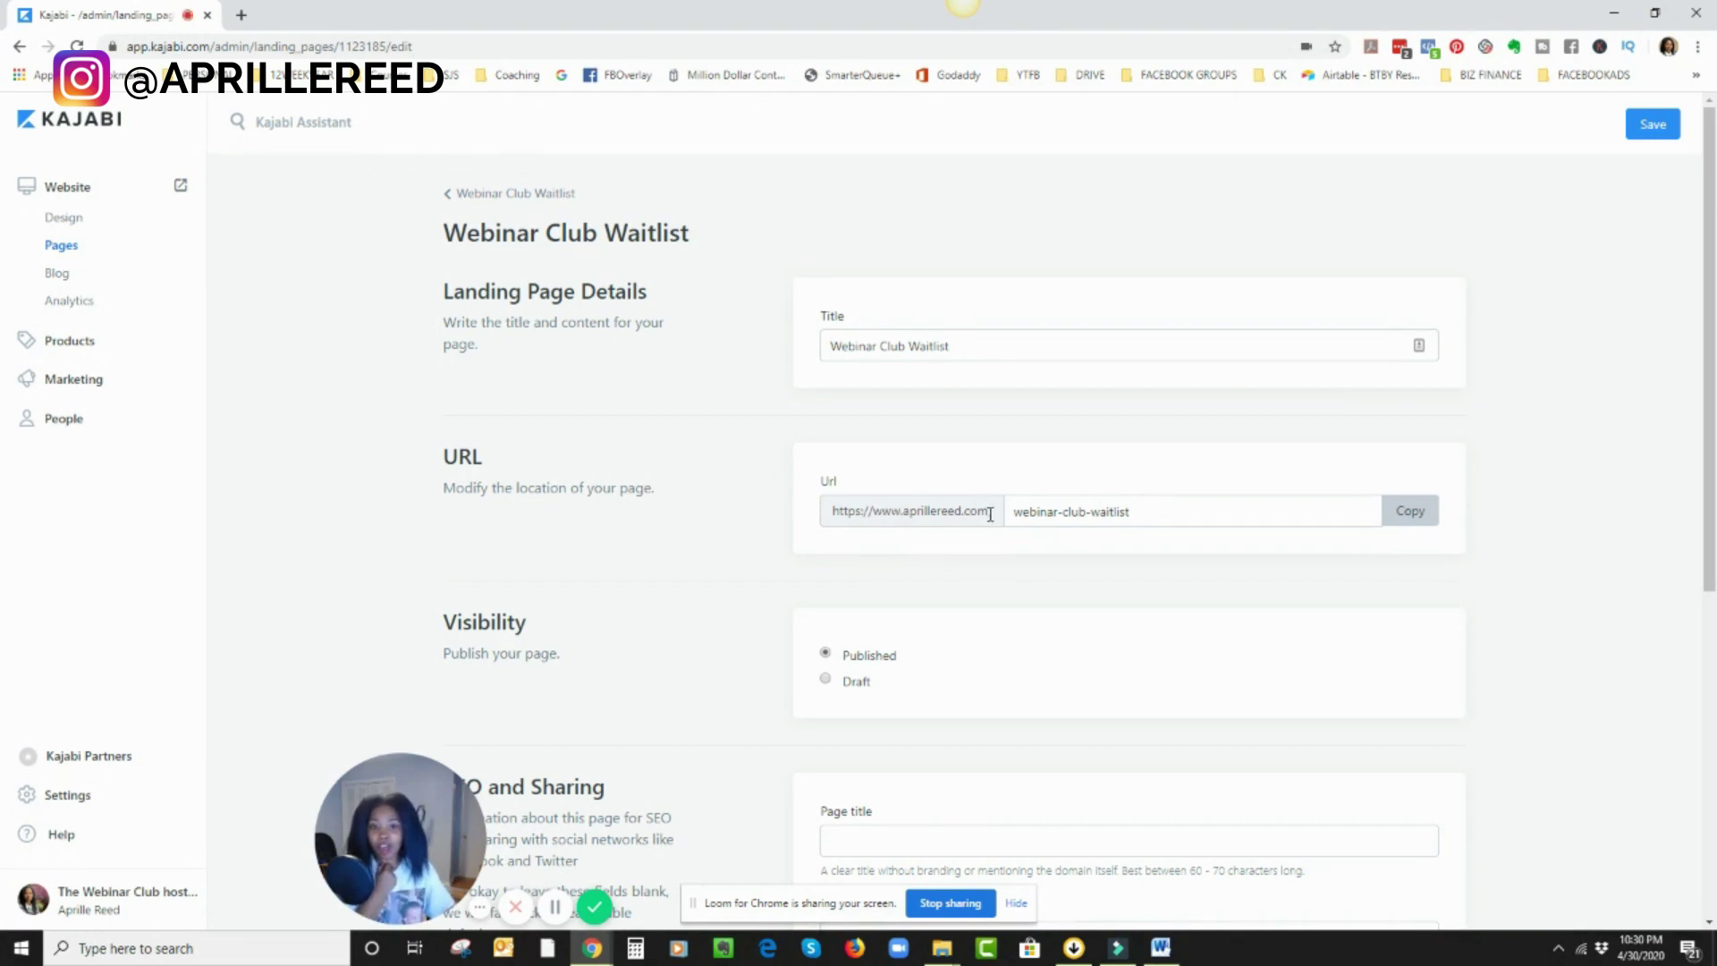
left_click_drag(1009, 512, 1152, 525)
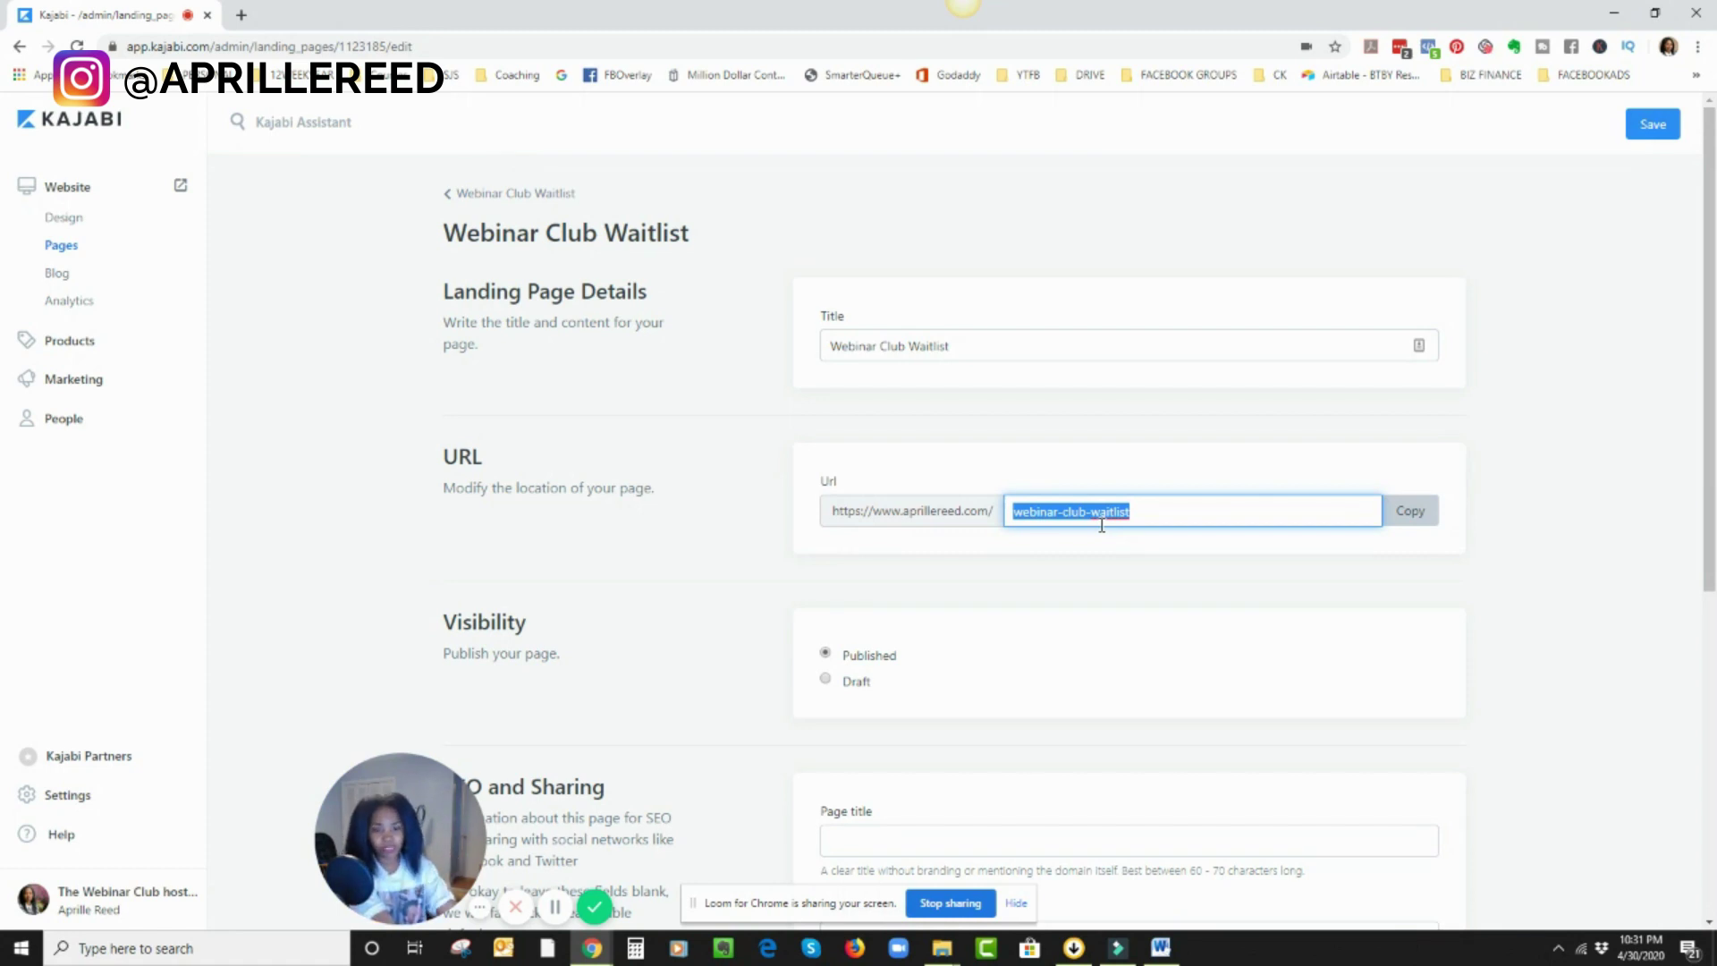
type("waitlist")
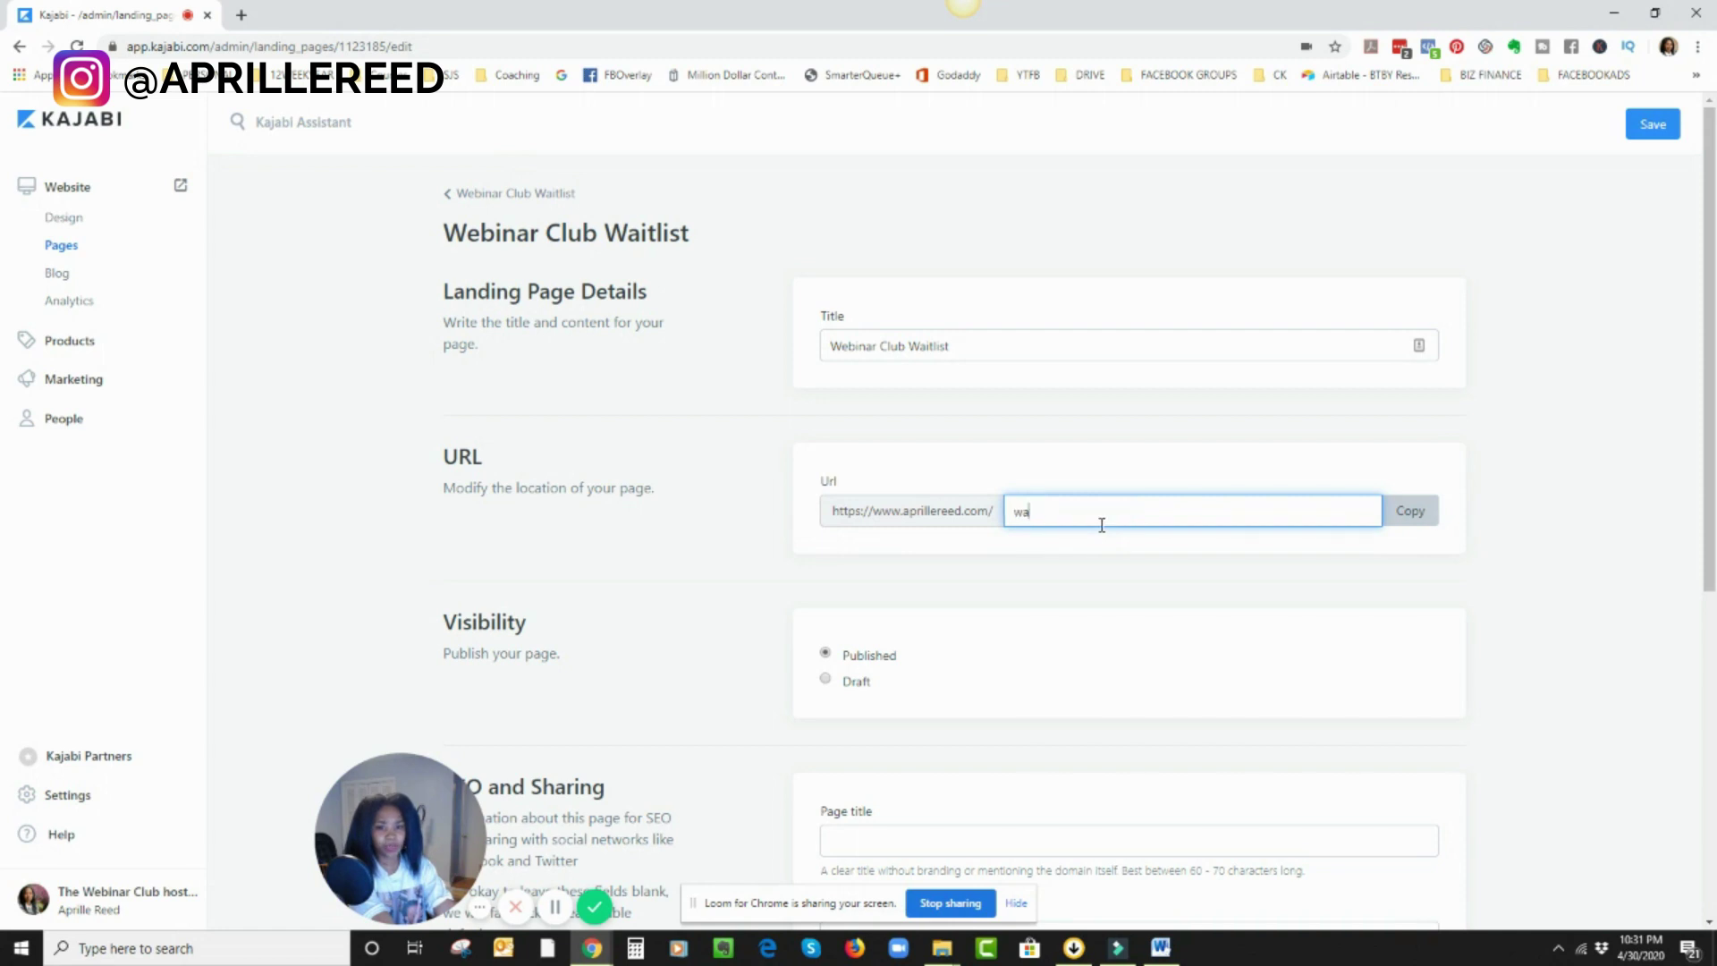
left_click(1650, 126)
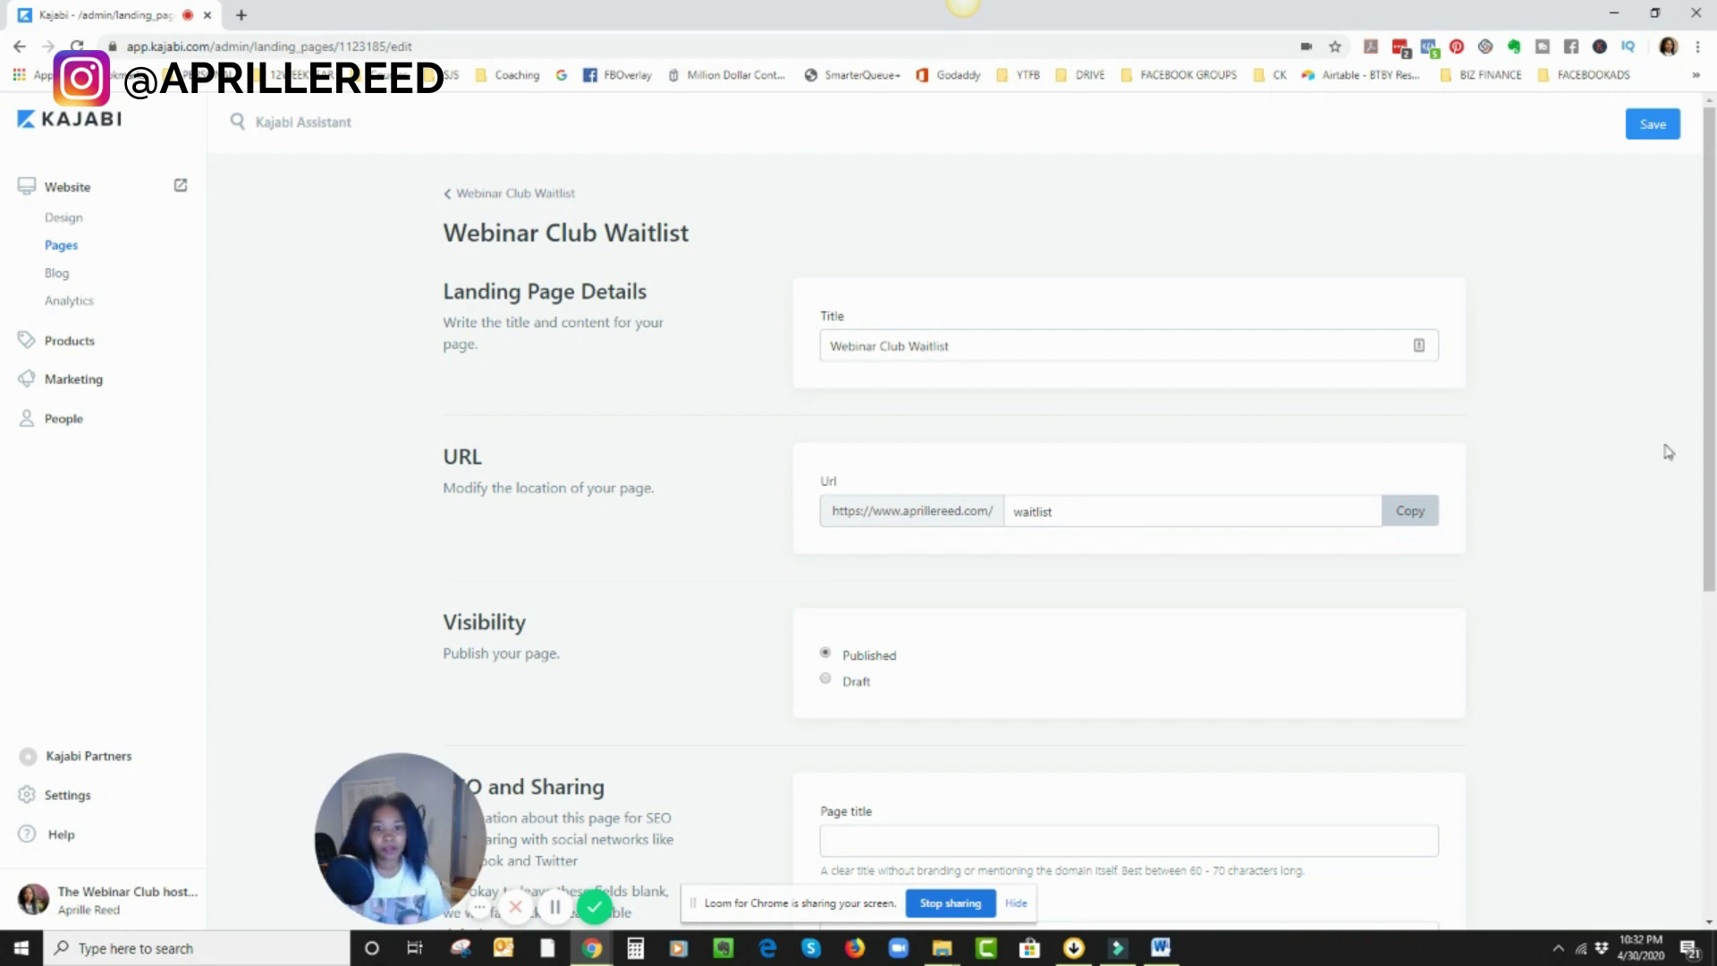
- Save the details, then paste the copied waitlist page URL into a new browser tab
left_click(1655, 127)
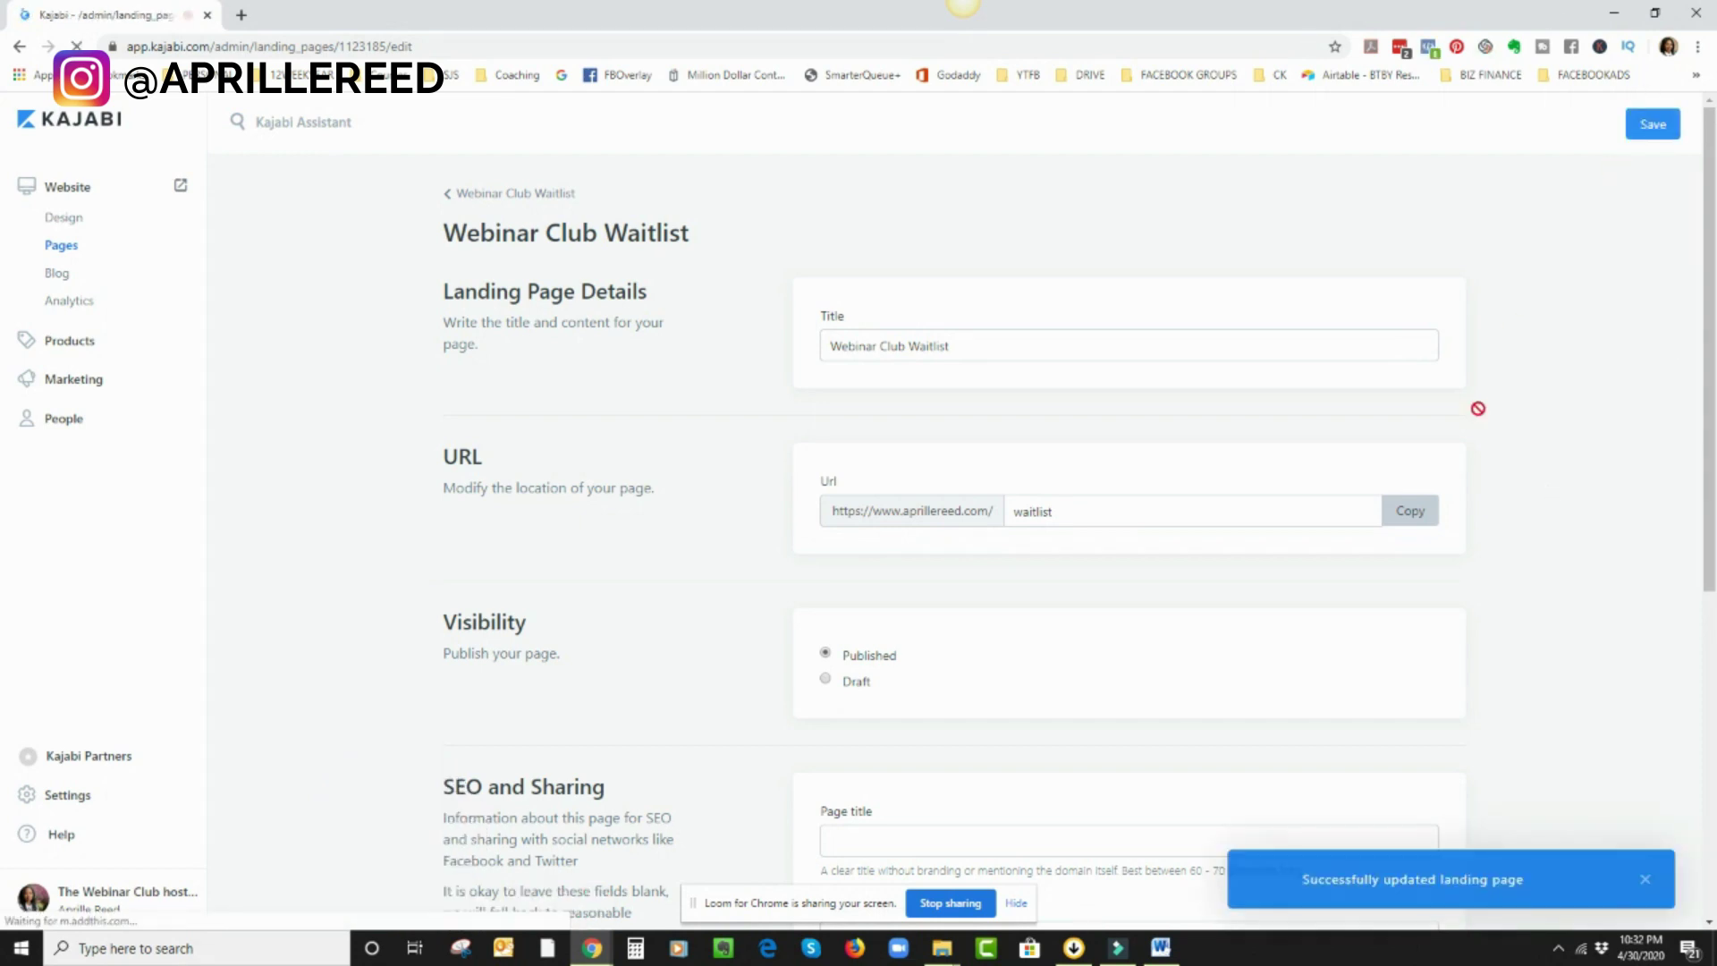
left_click(1422, 516)
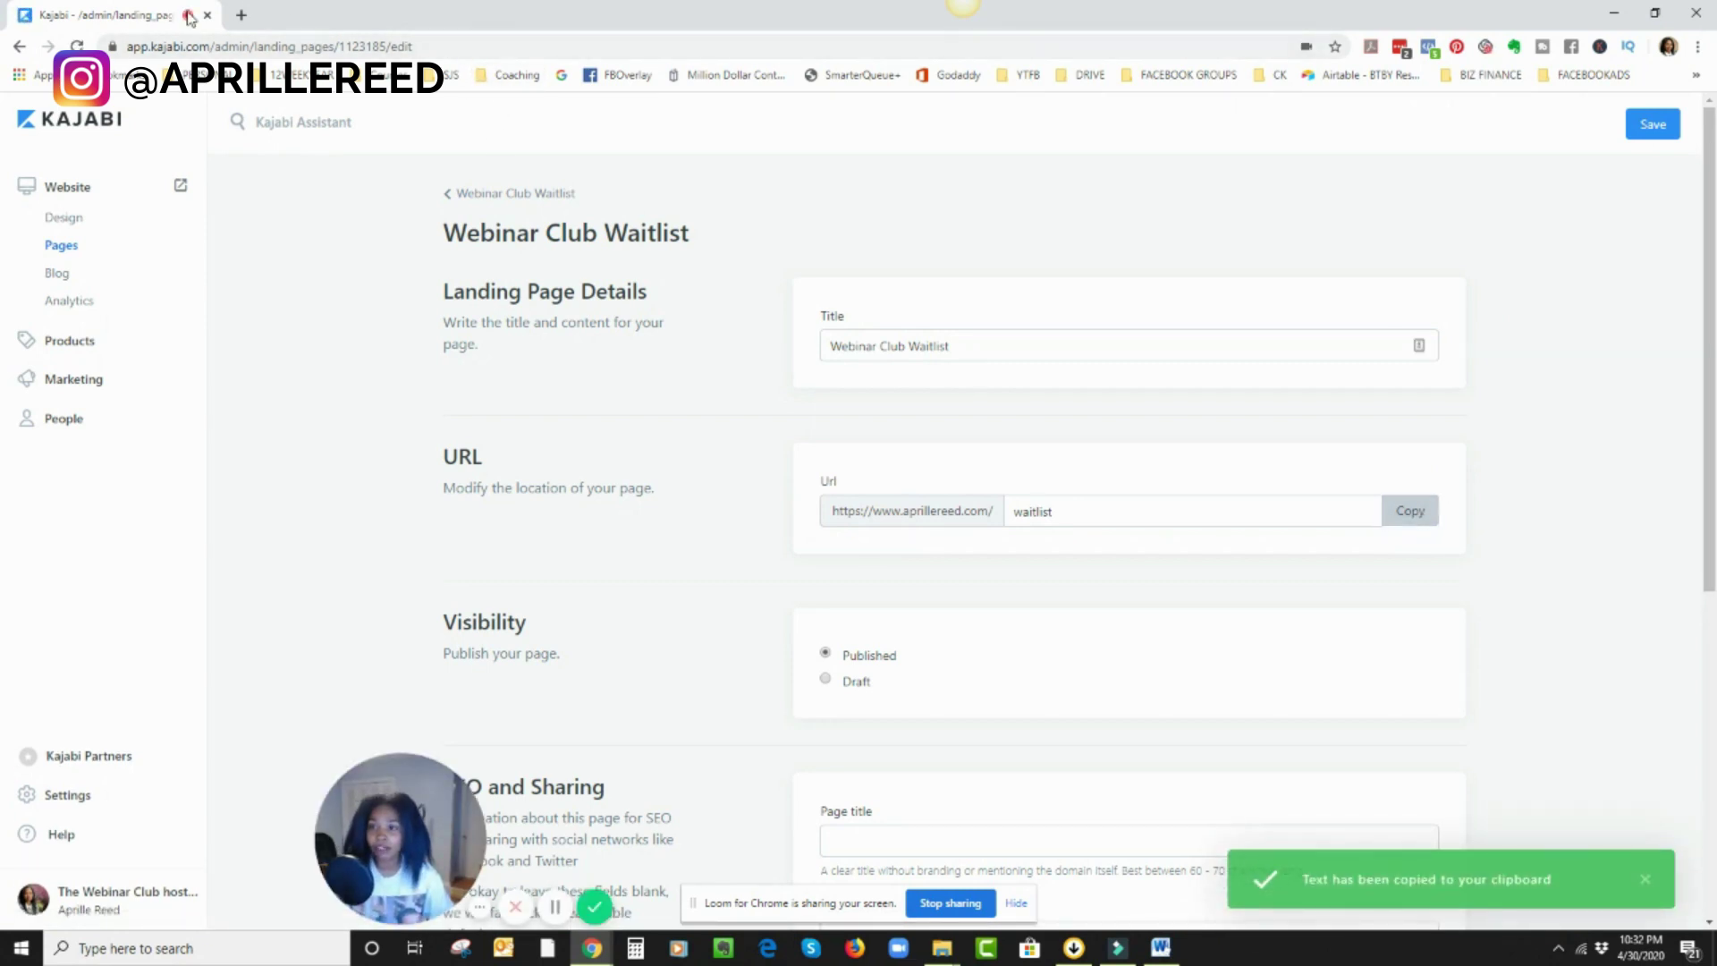
left_click(238, 18)
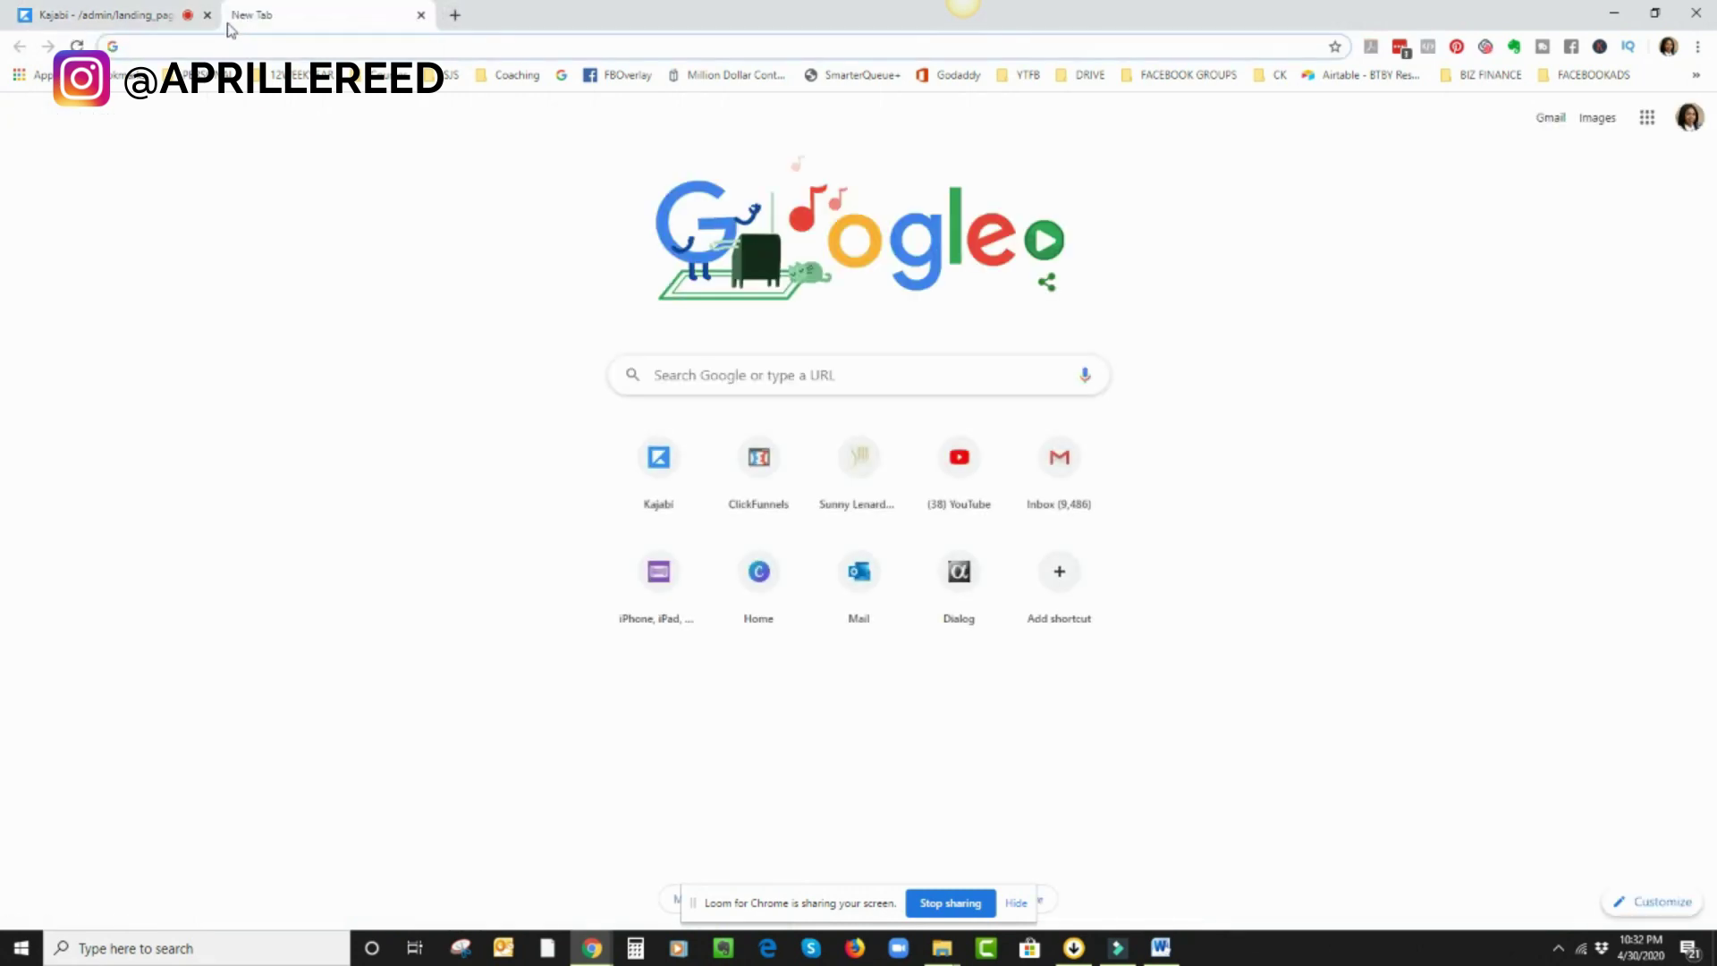
key("ctrl+v")
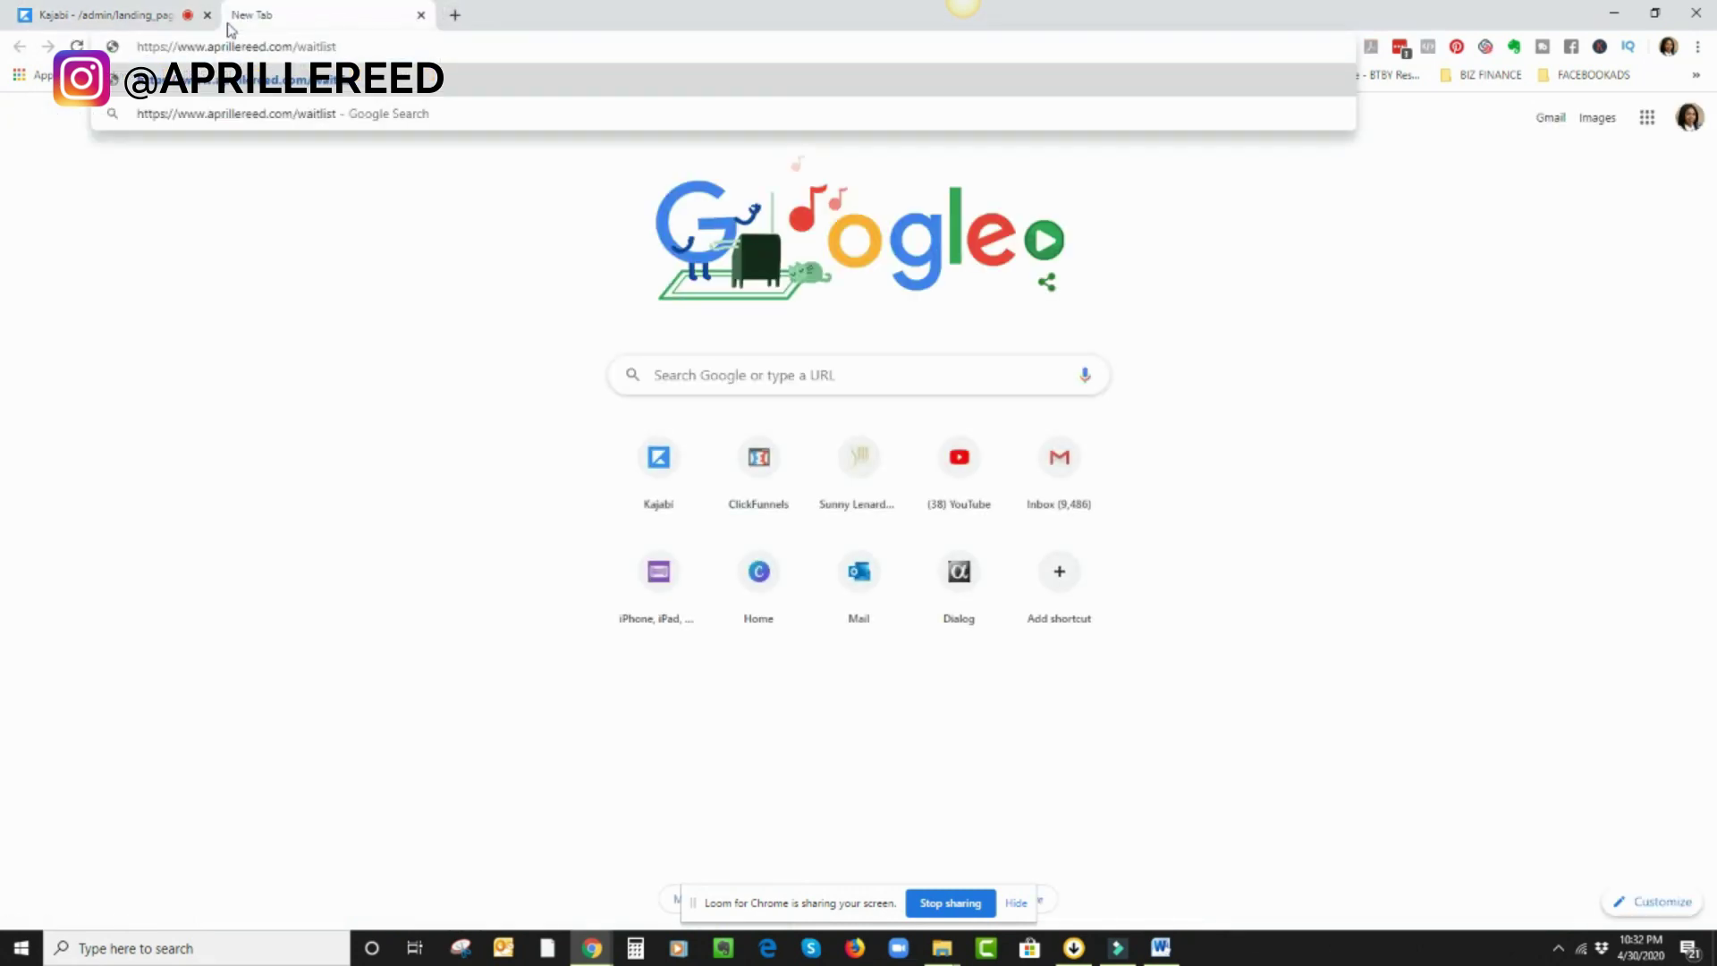